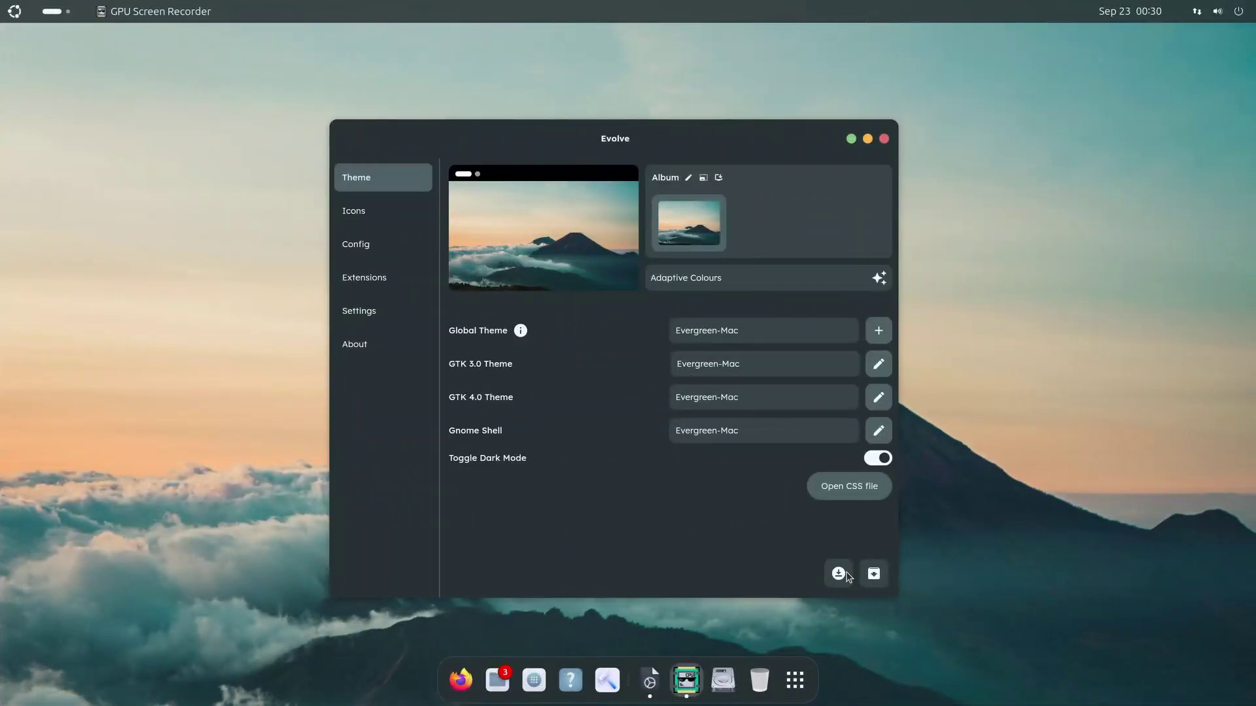
- Try teal, green, yellow, orange and other accent colours, then enable adaptive wallpaper colours
click(839, 574)
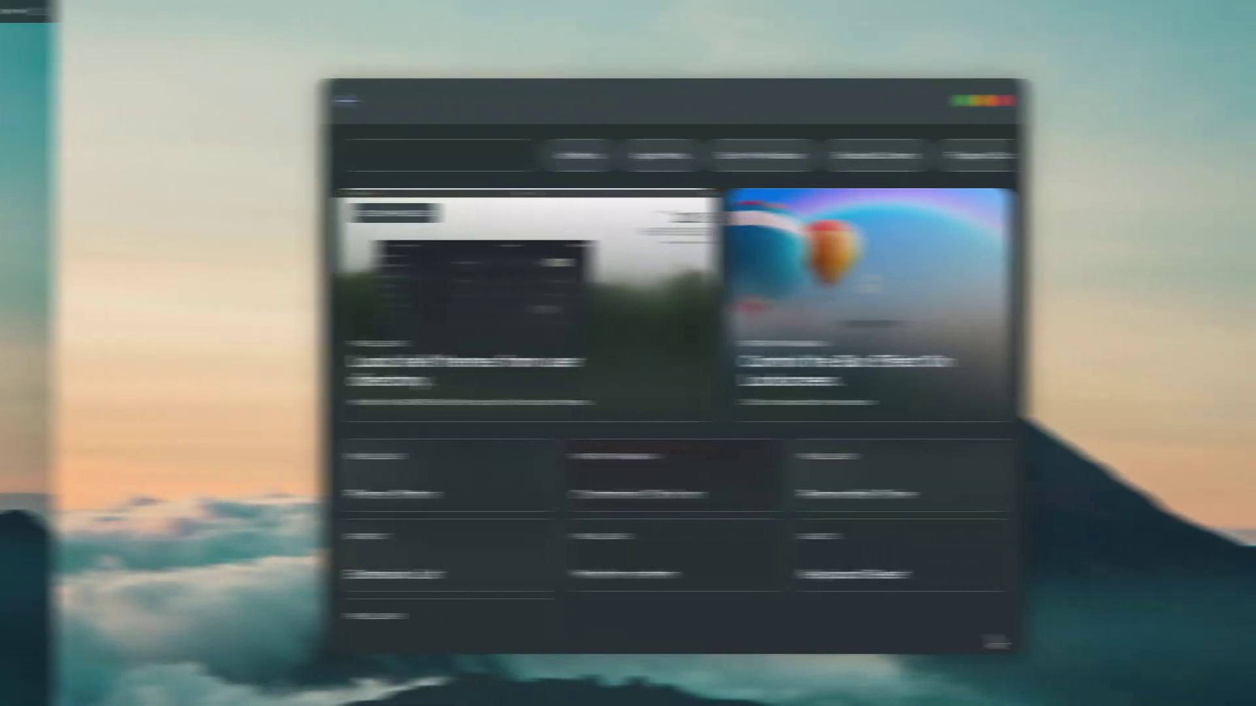
scroll(936, 640, down, 2)
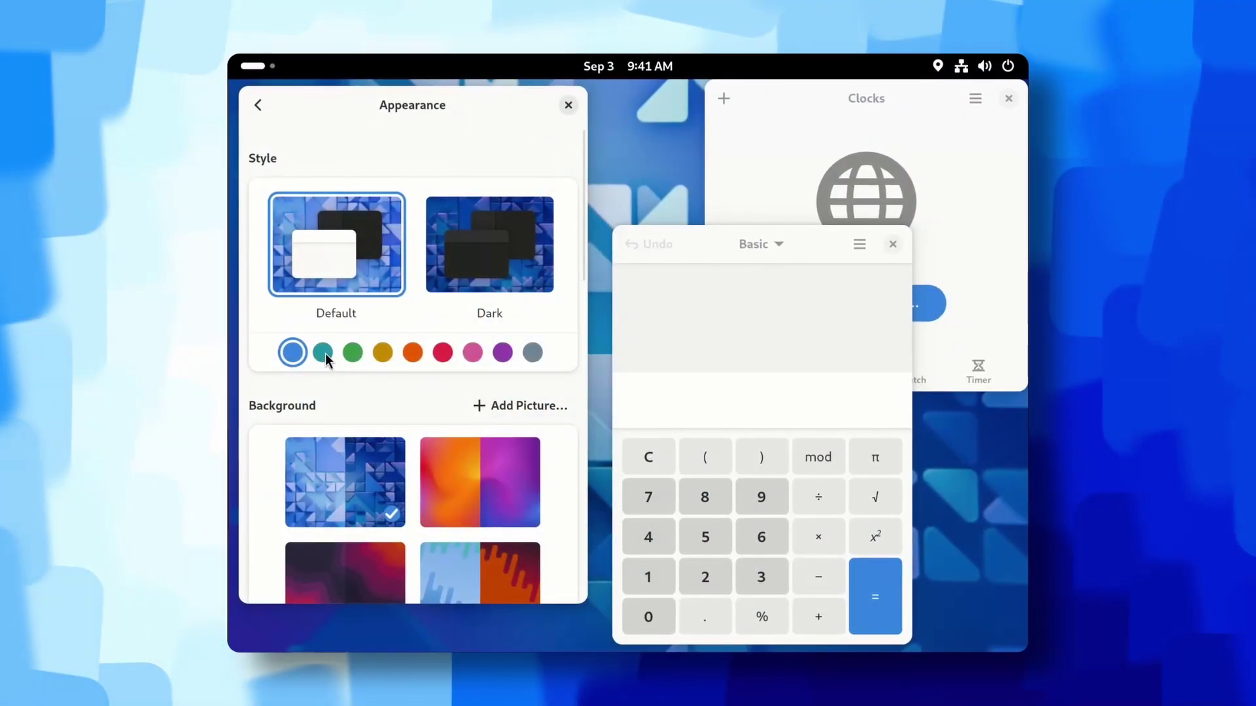
click(323, 353)
click(352, 353)
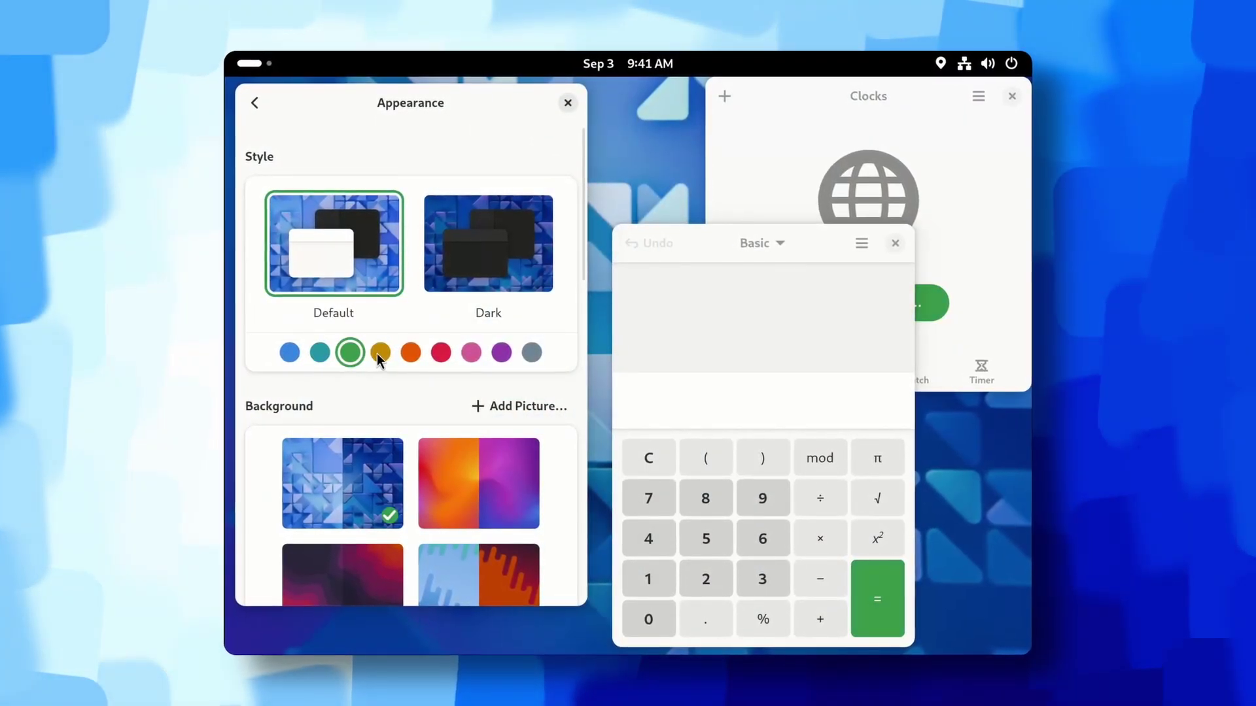
click(381, 353)
click(411, 353)
click(439, 353)
click(470, 354)
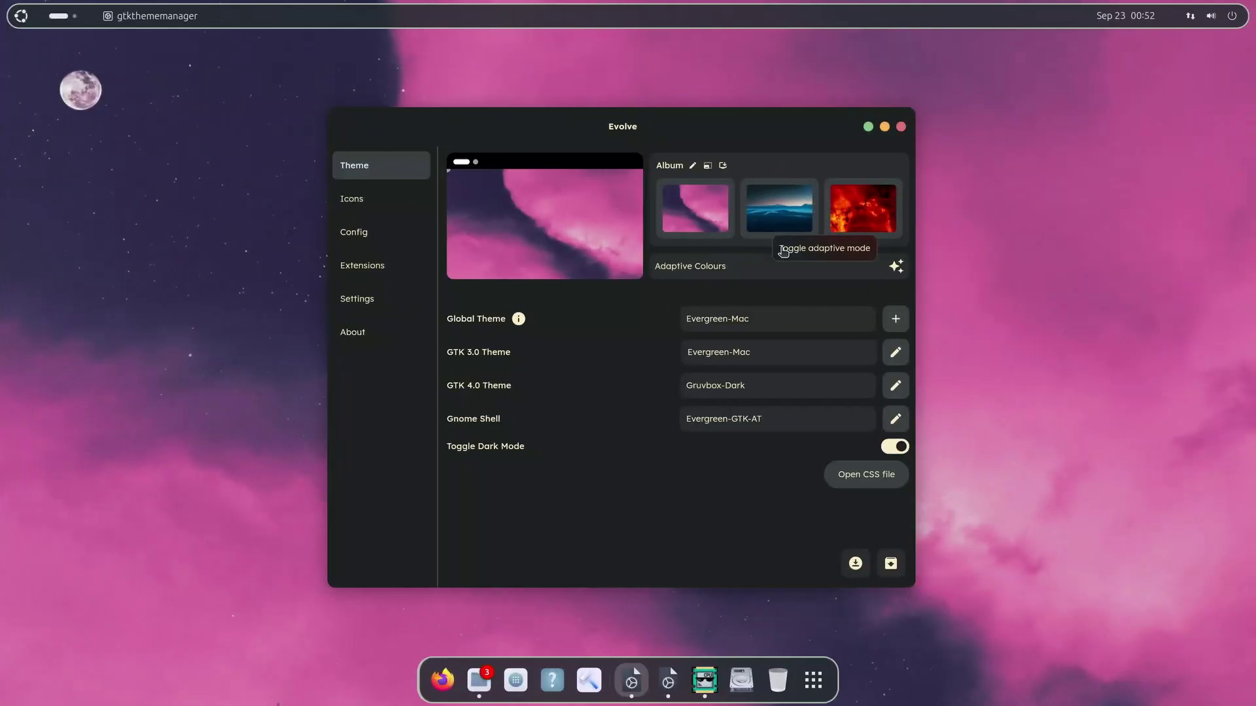
click(786, 252)
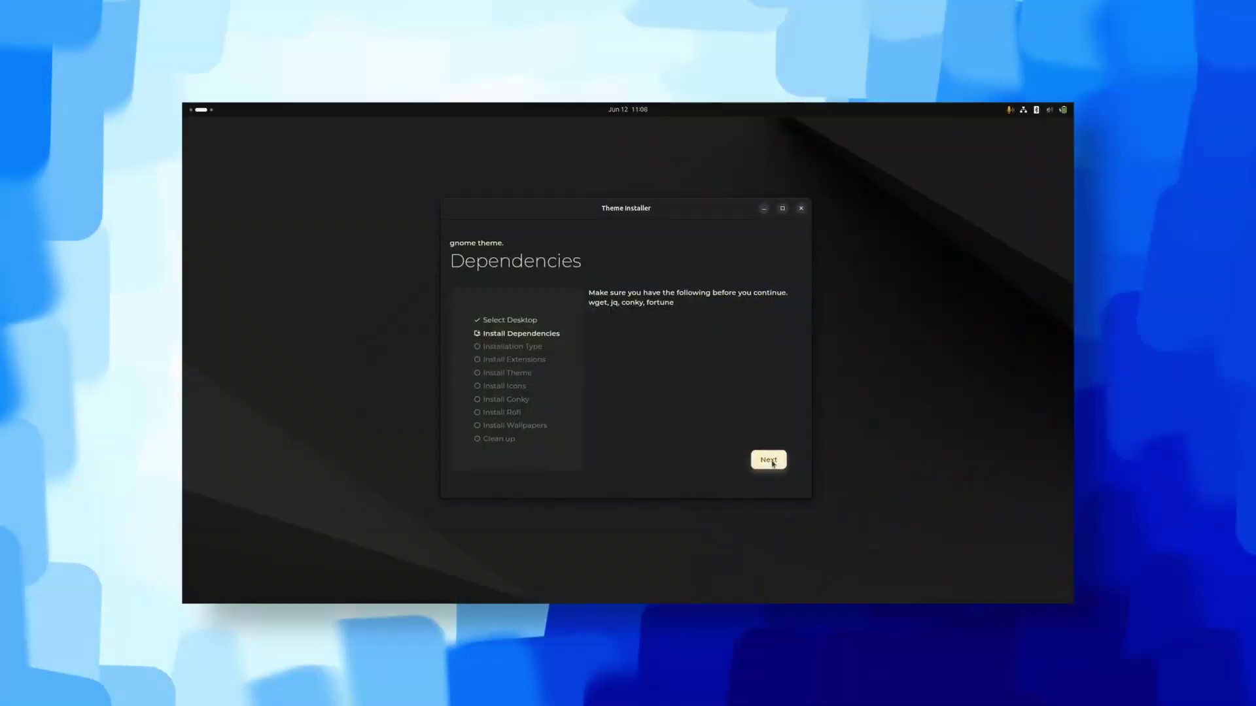
- Step through the remaining installer pages, apply the clean-ups, and close the Theme Installer
click(774, 461)
click(763, 461)
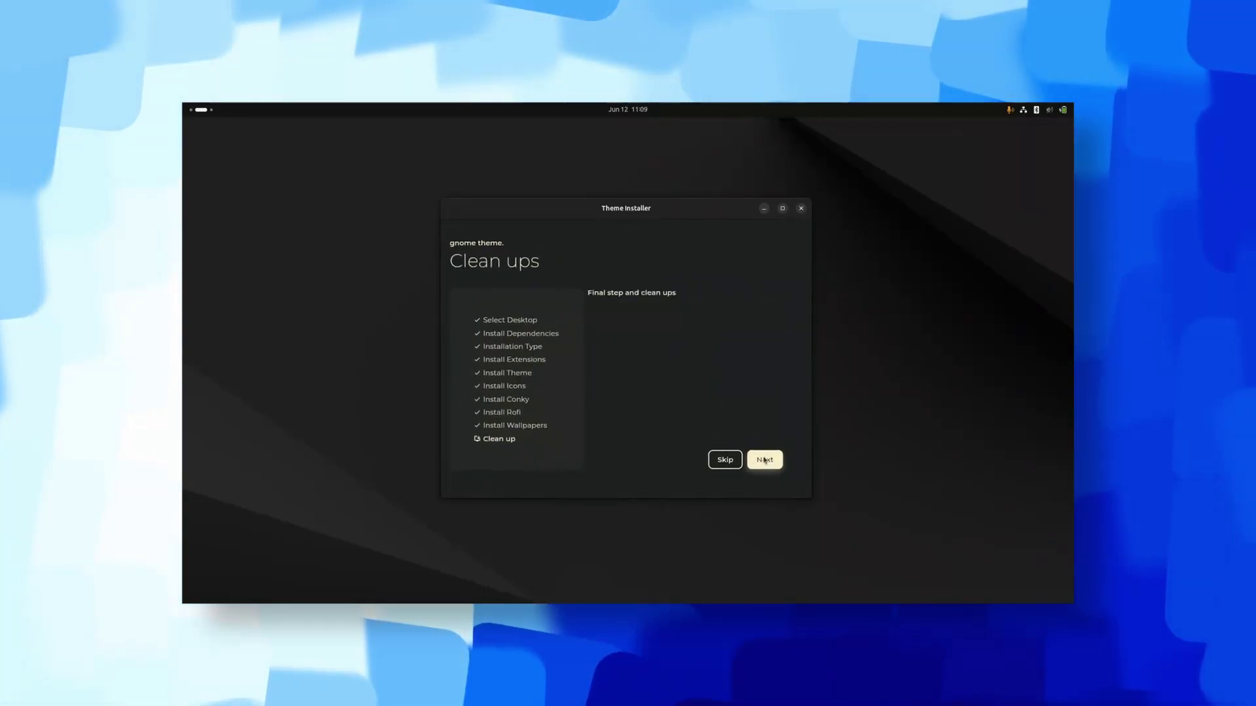
click(764, 460)
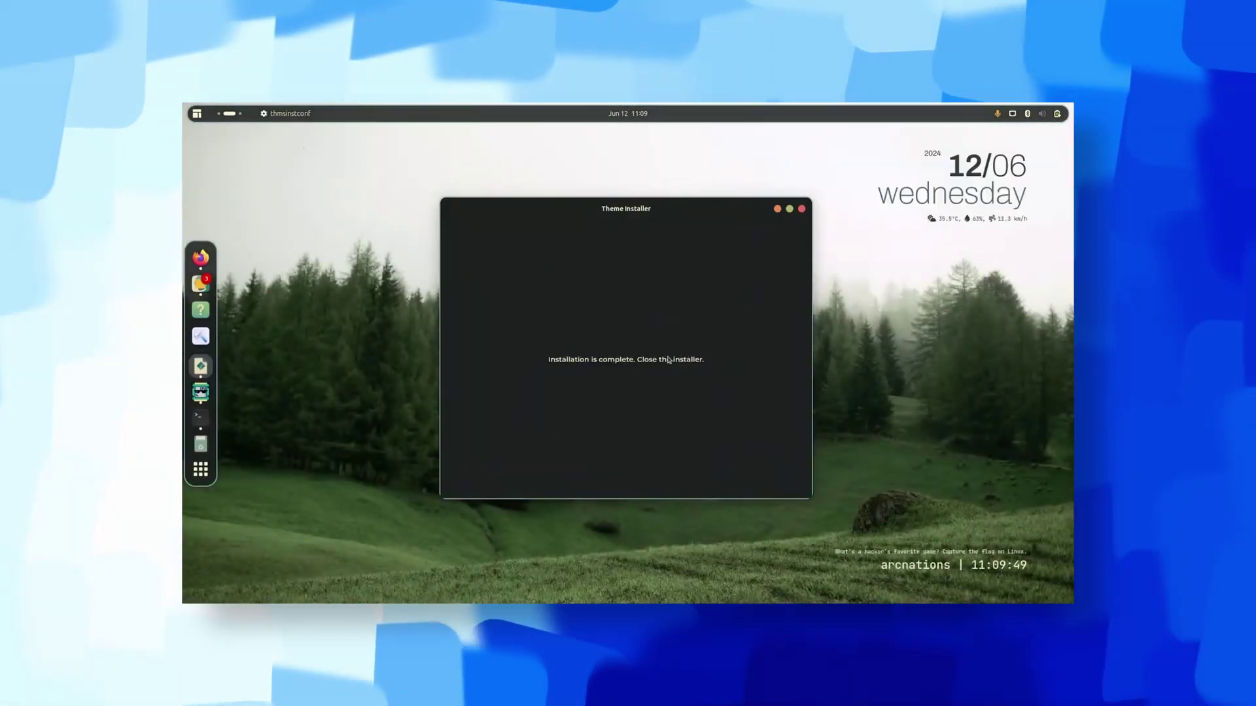
click(801, 208)
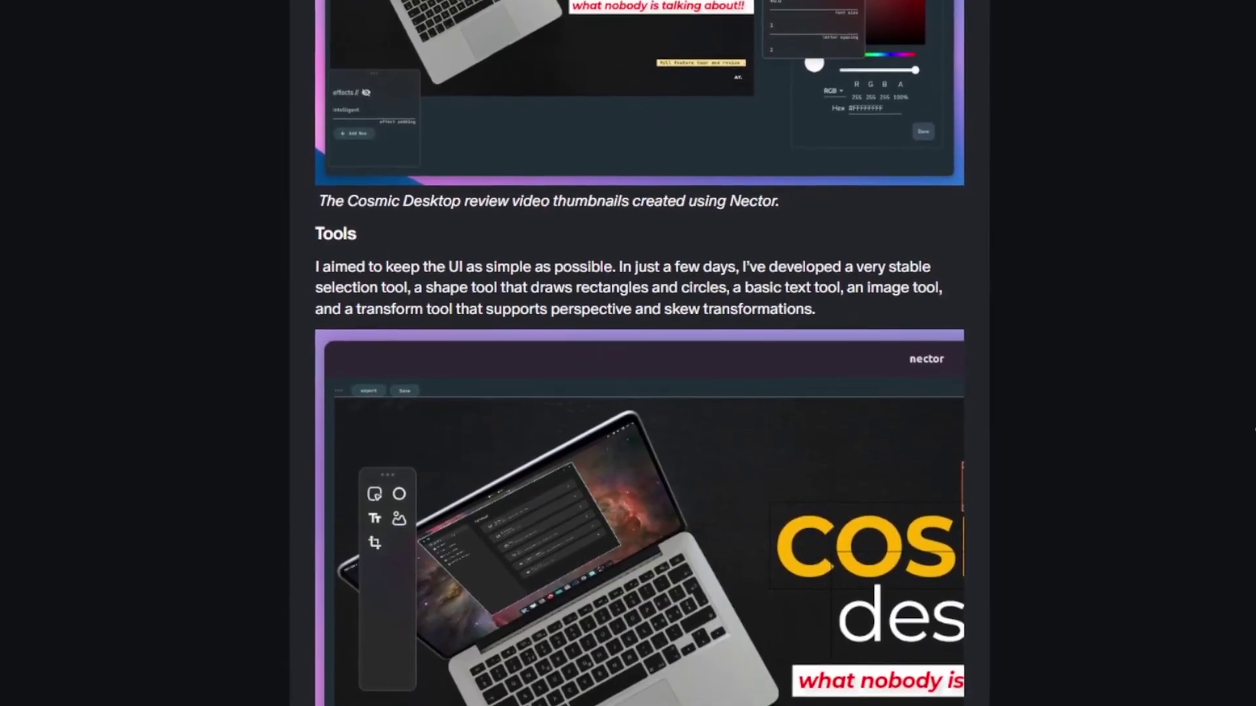
- Scroll the Nector article down past Tools to the Effects heading
scroll(1232, 426, down, 4)
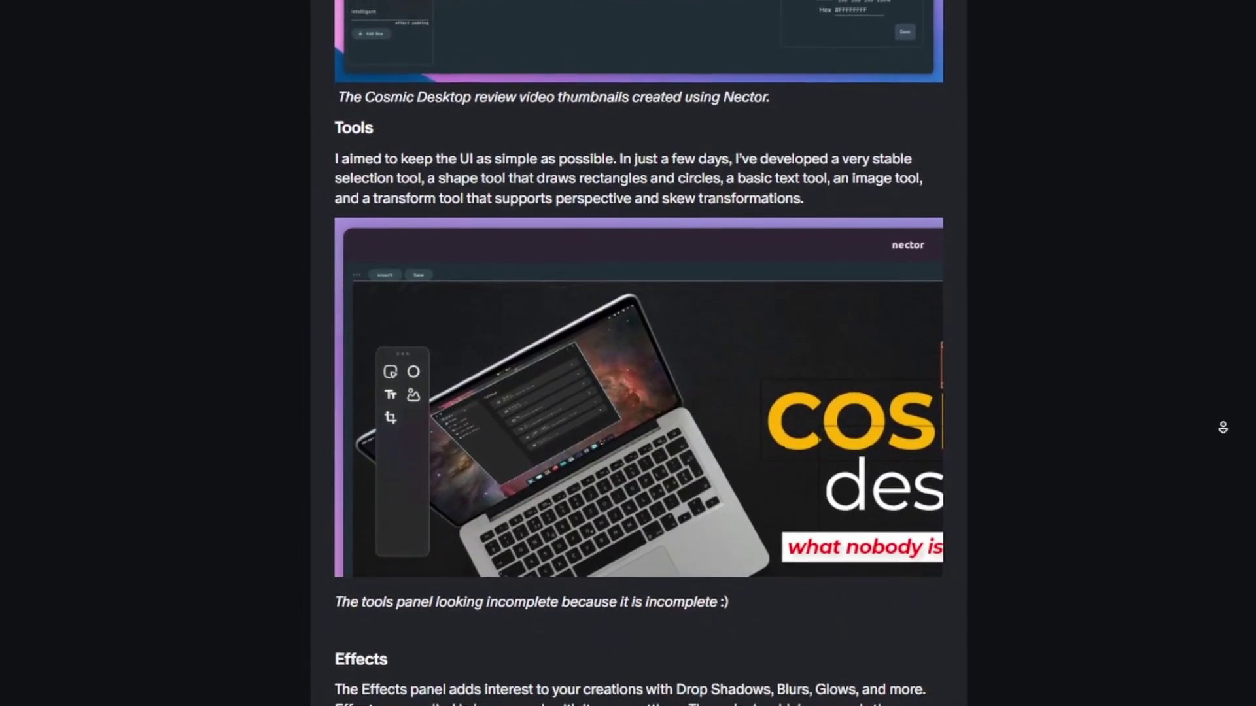
scroll(1197, 425, down, 5)
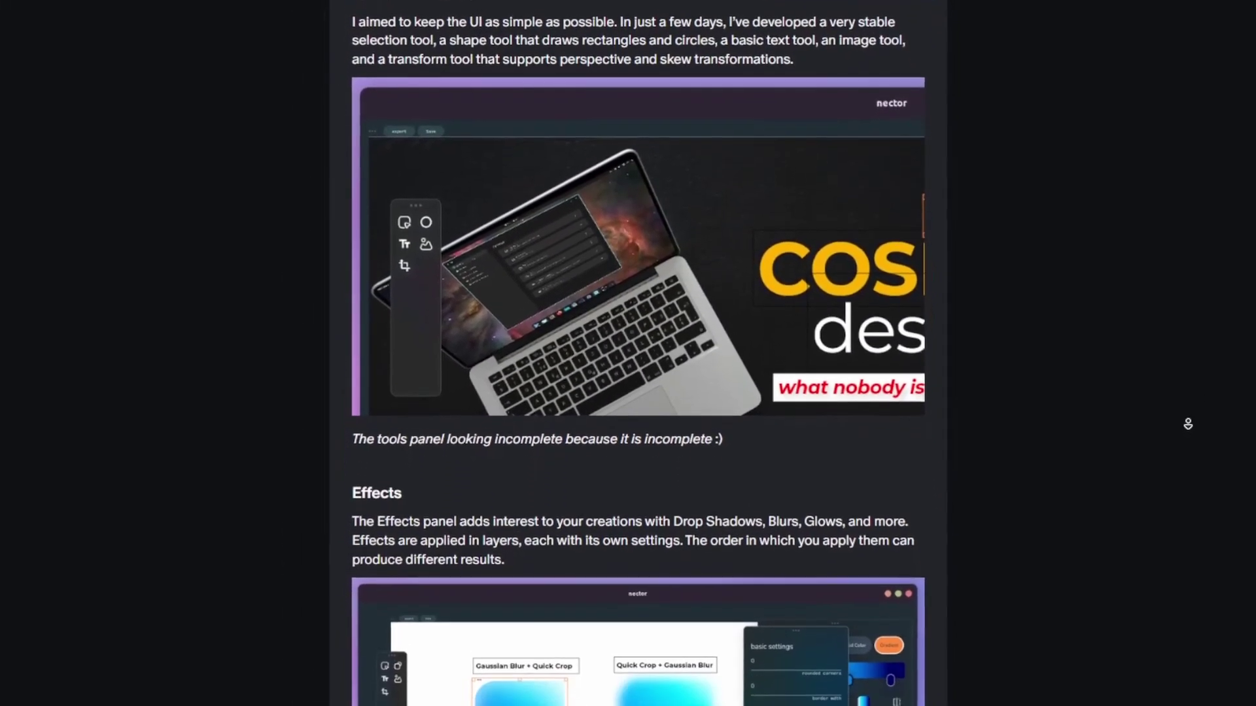
scroll(1164, 420, down, 3)
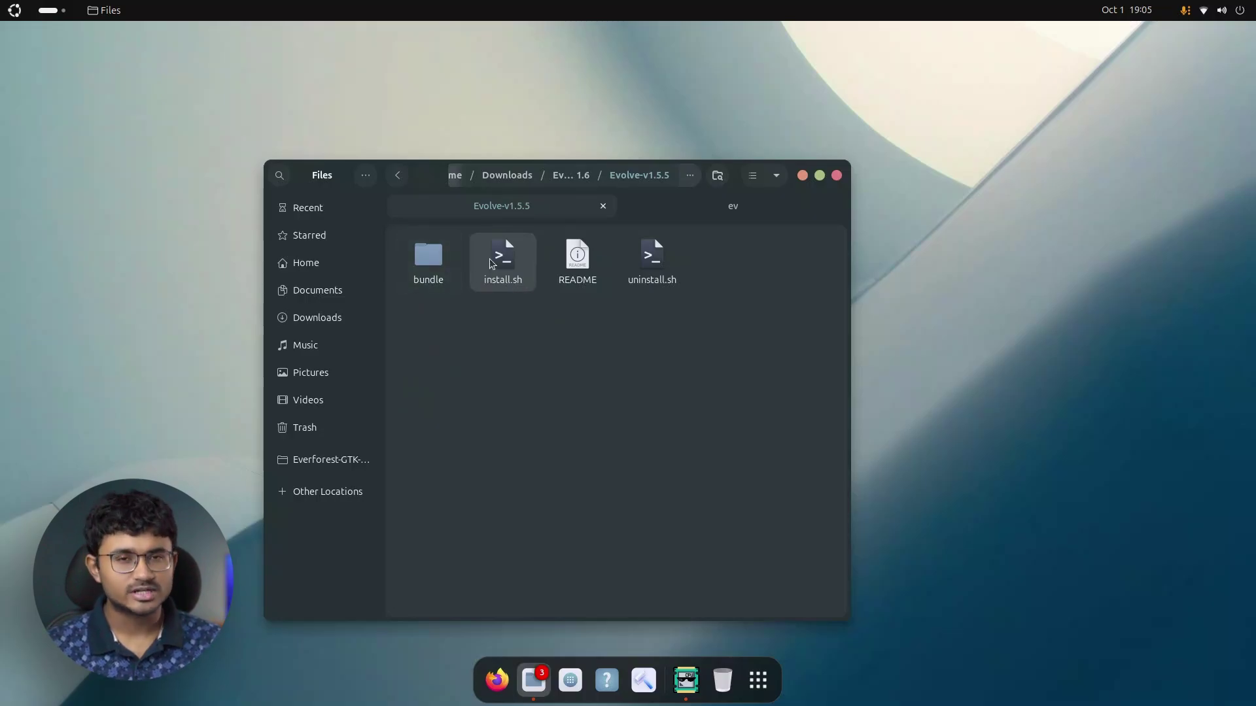
- Run install.sh from the Evolve-v1.5.5 folder as a program
right_click(504, 272)
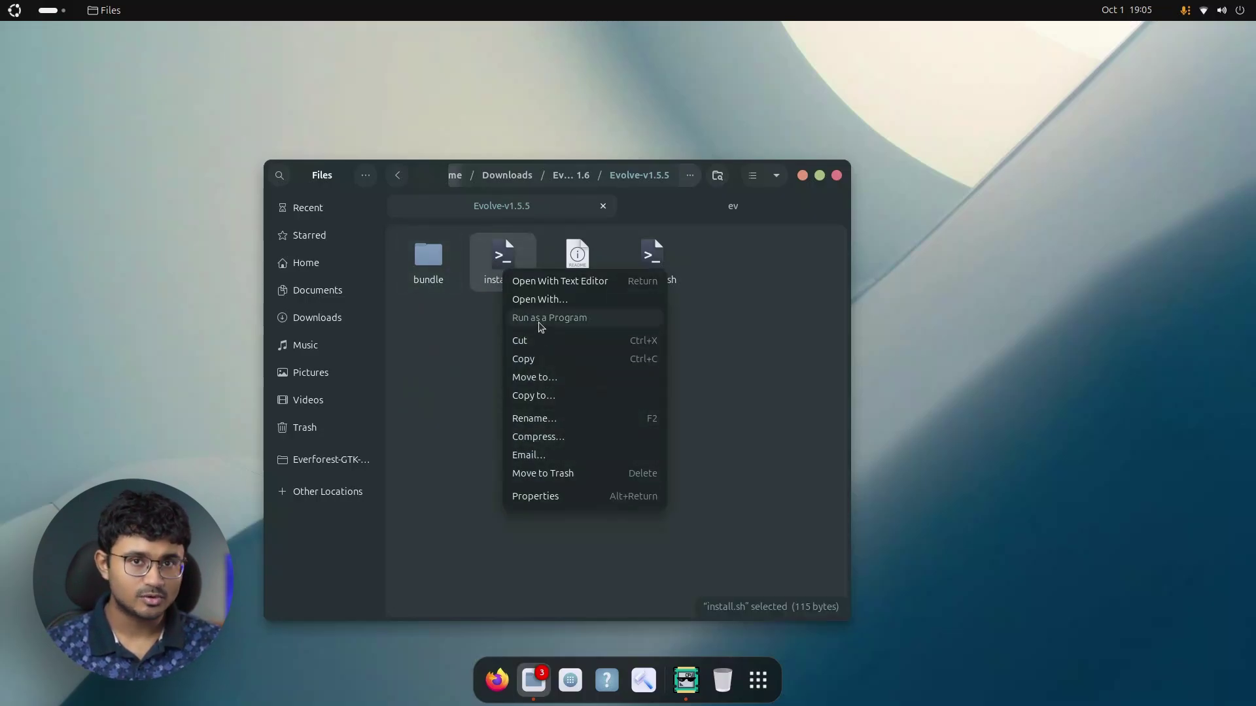
click(549, 319)
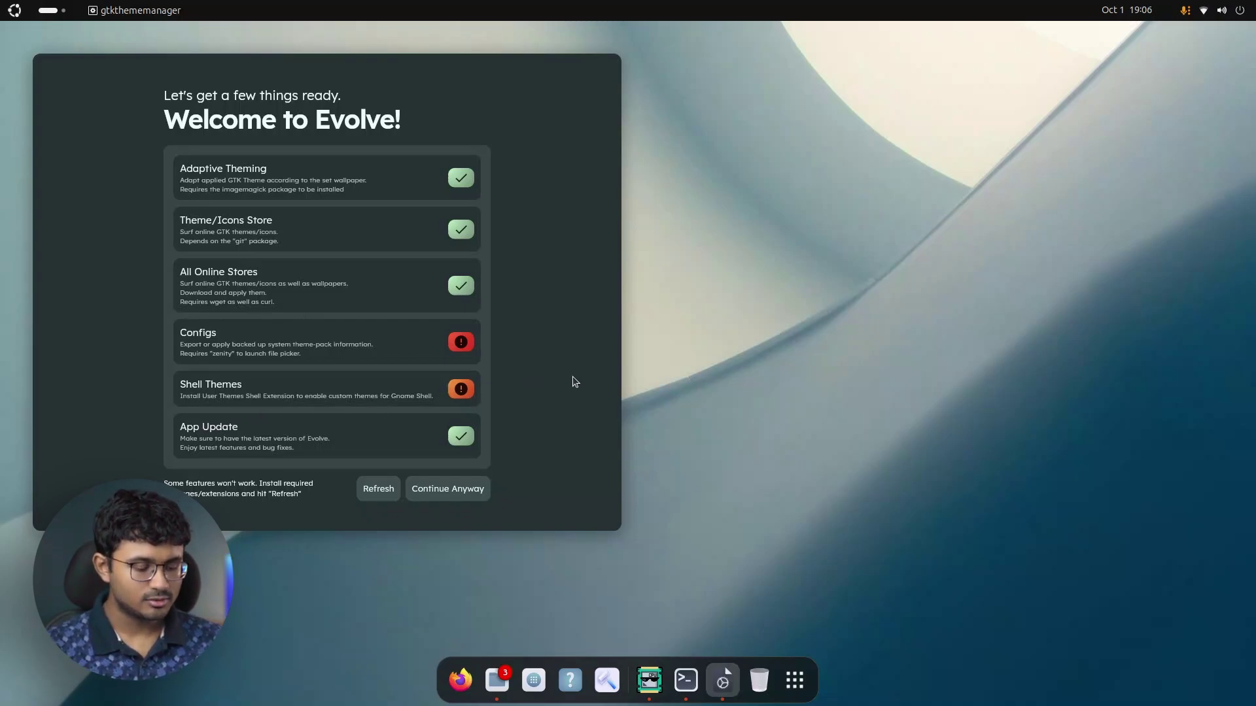
- Install zenity in a terminal with 'sudo apt install zenity'
key(ctrl+alt+t)
text(sudo apt install zenity)
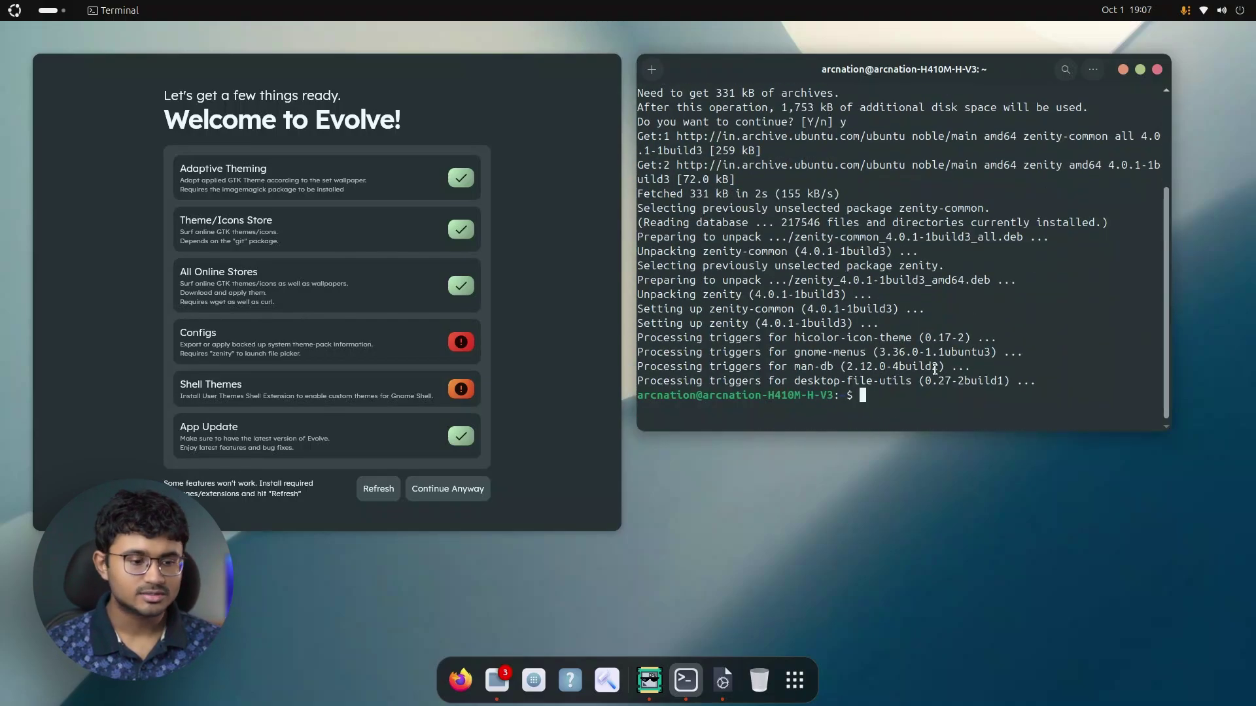
click(1156, 71)
- Recheck the requirements and install the Shell Themes extension, then continue into Evolve
click(371, 487)
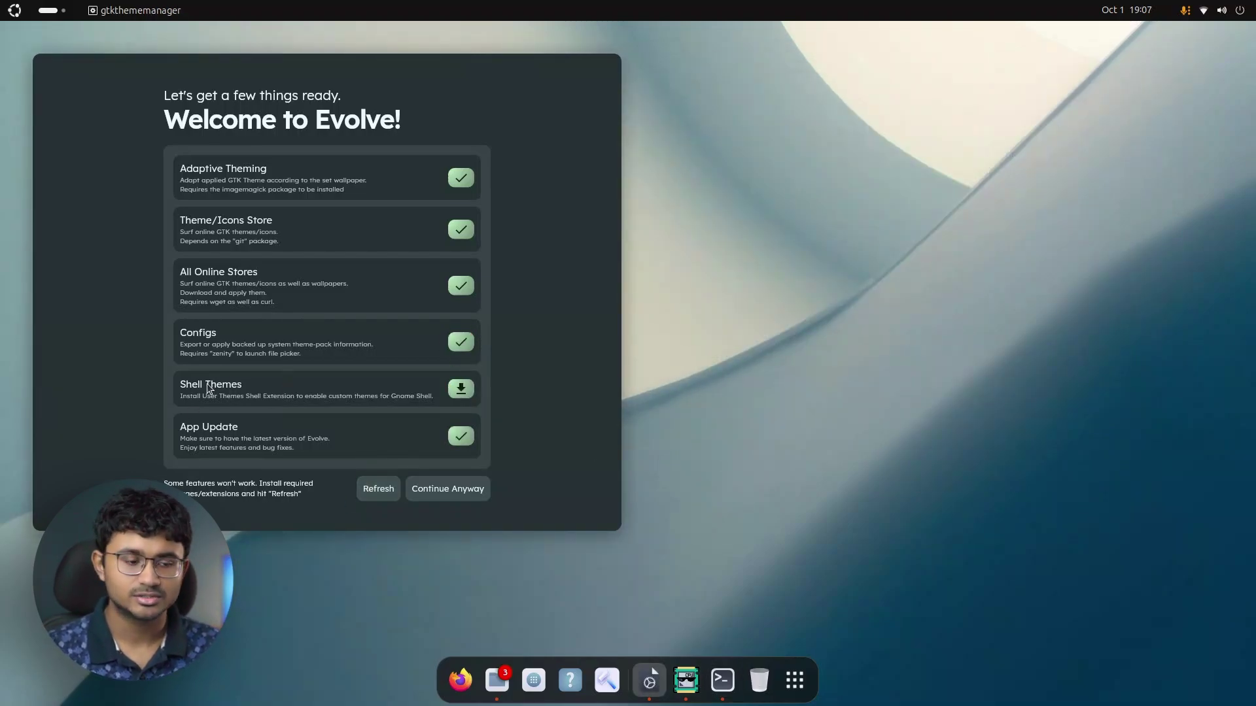
click(459, 392)
click(732, 403)
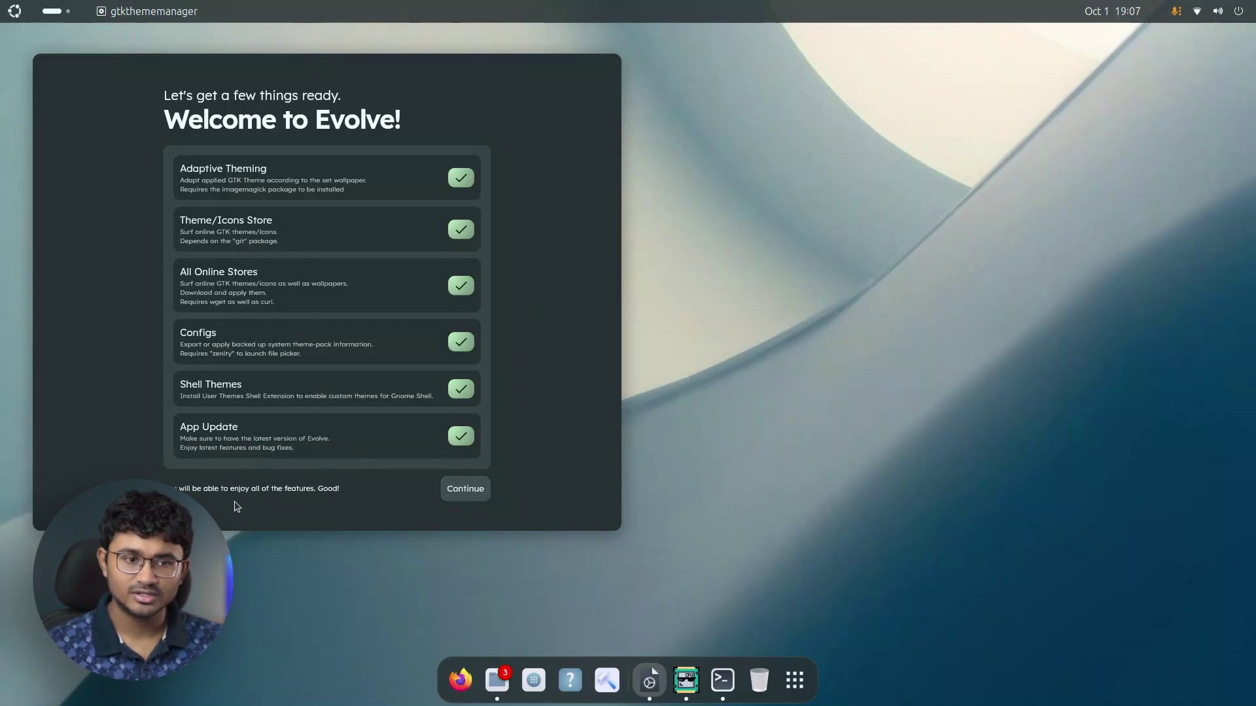
click(457, 490)
- Centre the Evolve window, open the Everforest Mac guide, and scroll through the store suggestions
drag(345, 65, 584, 118)
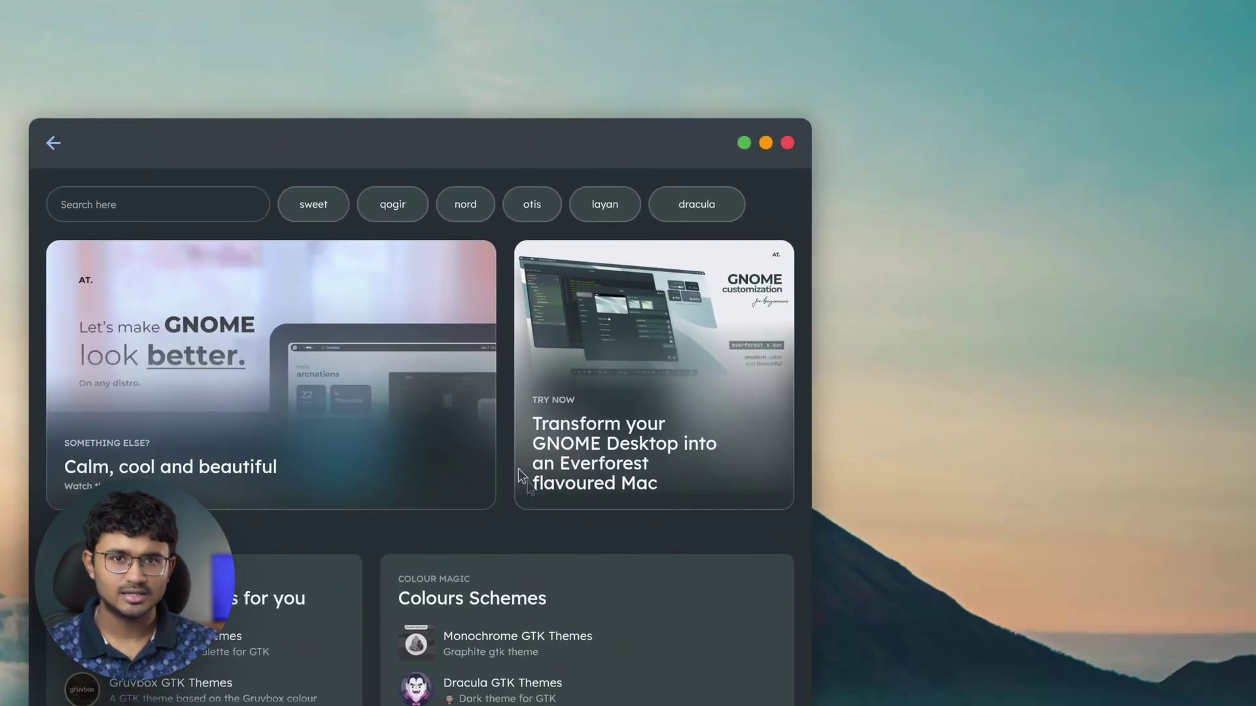
click(343, 393)
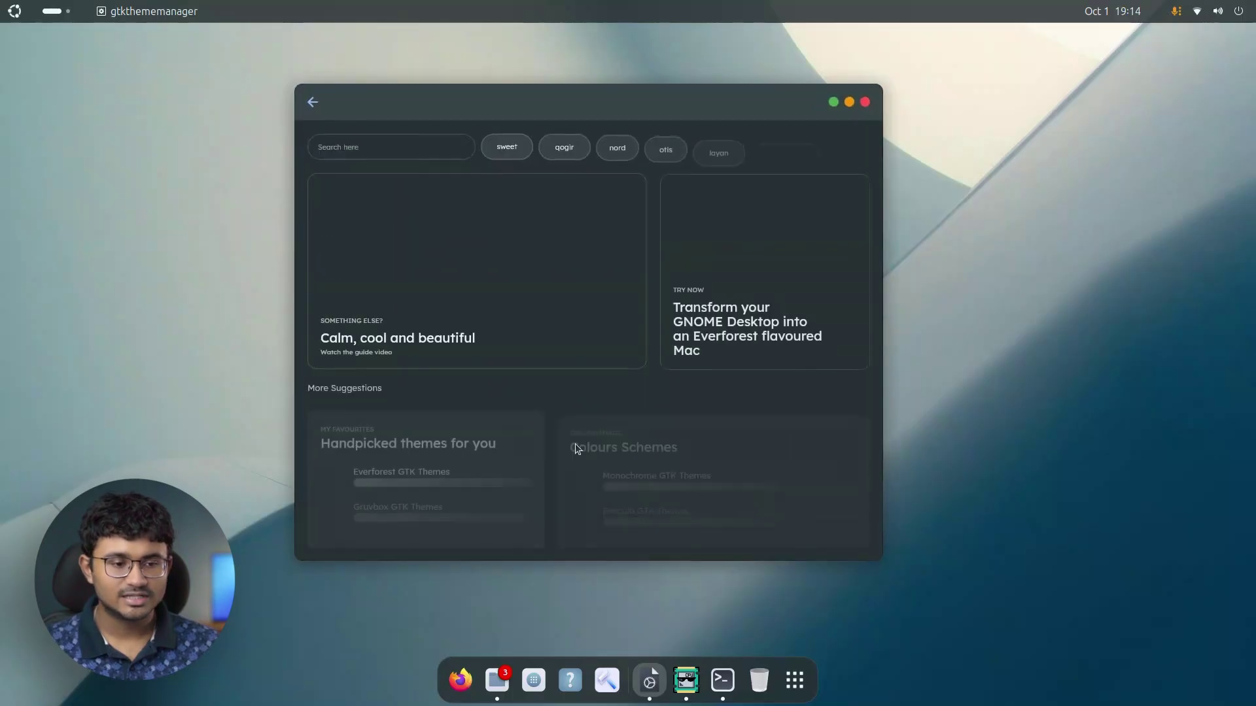
scroll(607, 482, down, 1)
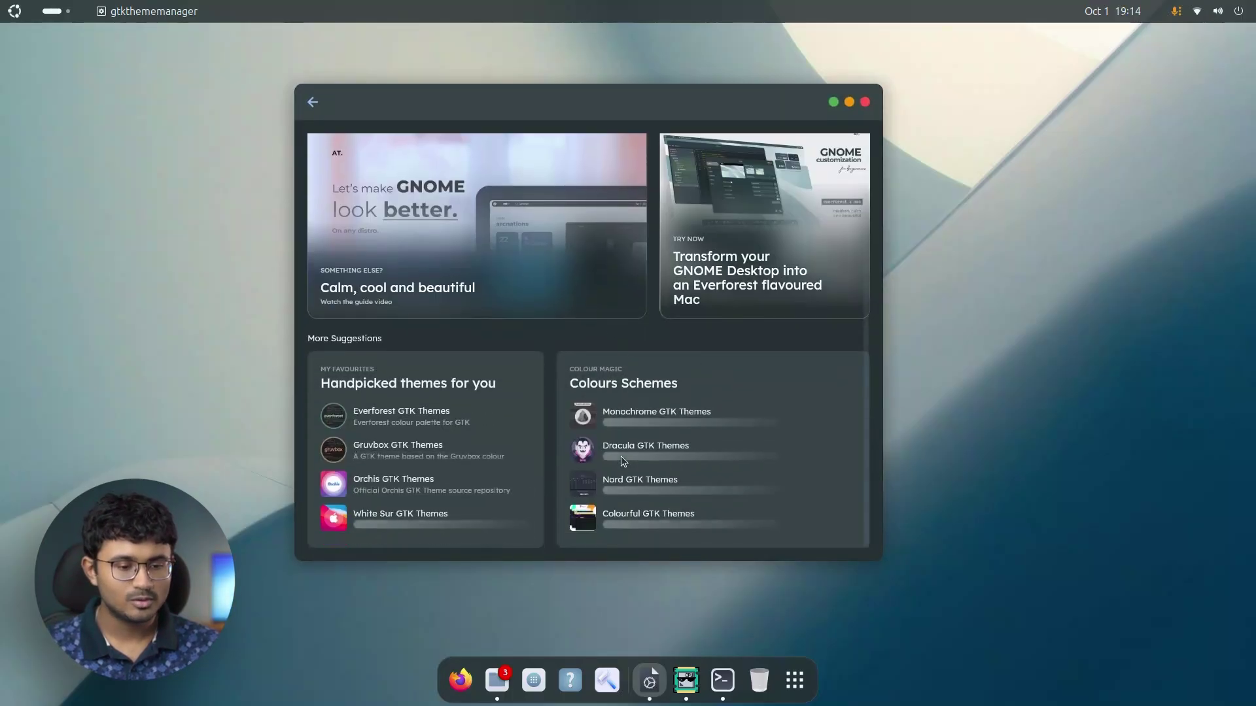
scroll(594, 472, up, 1)
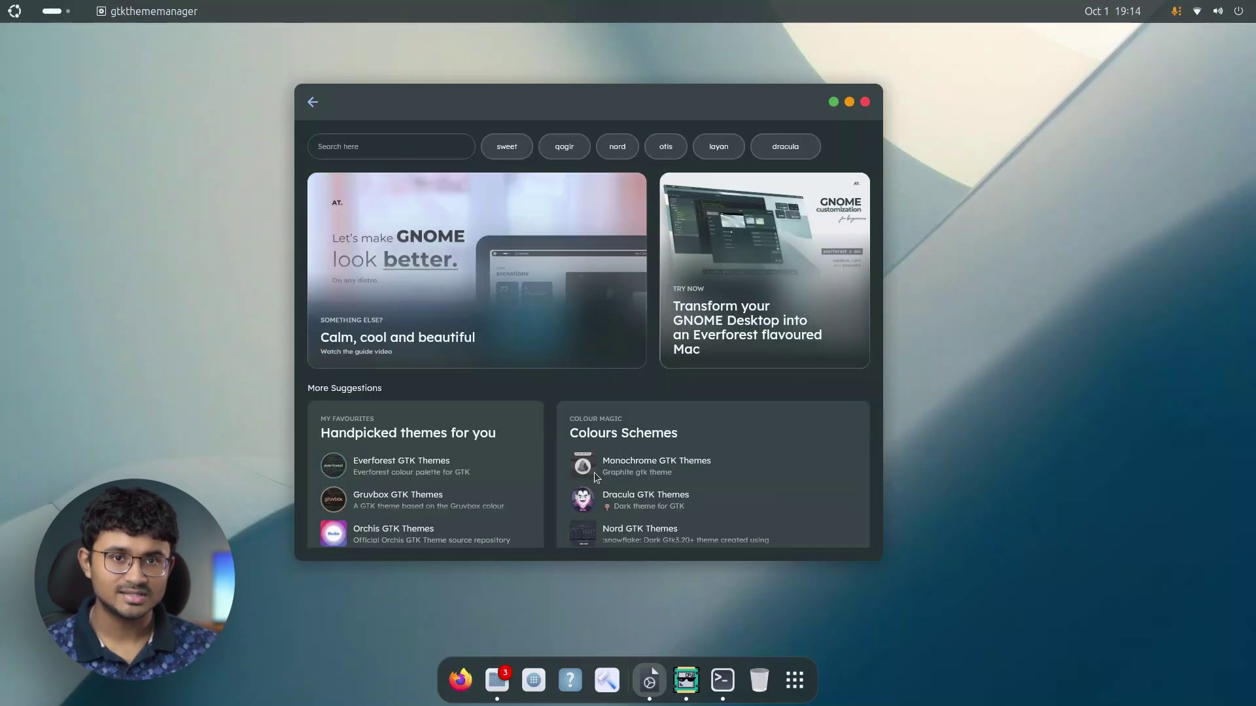
scroll(387, 469, down, 1)
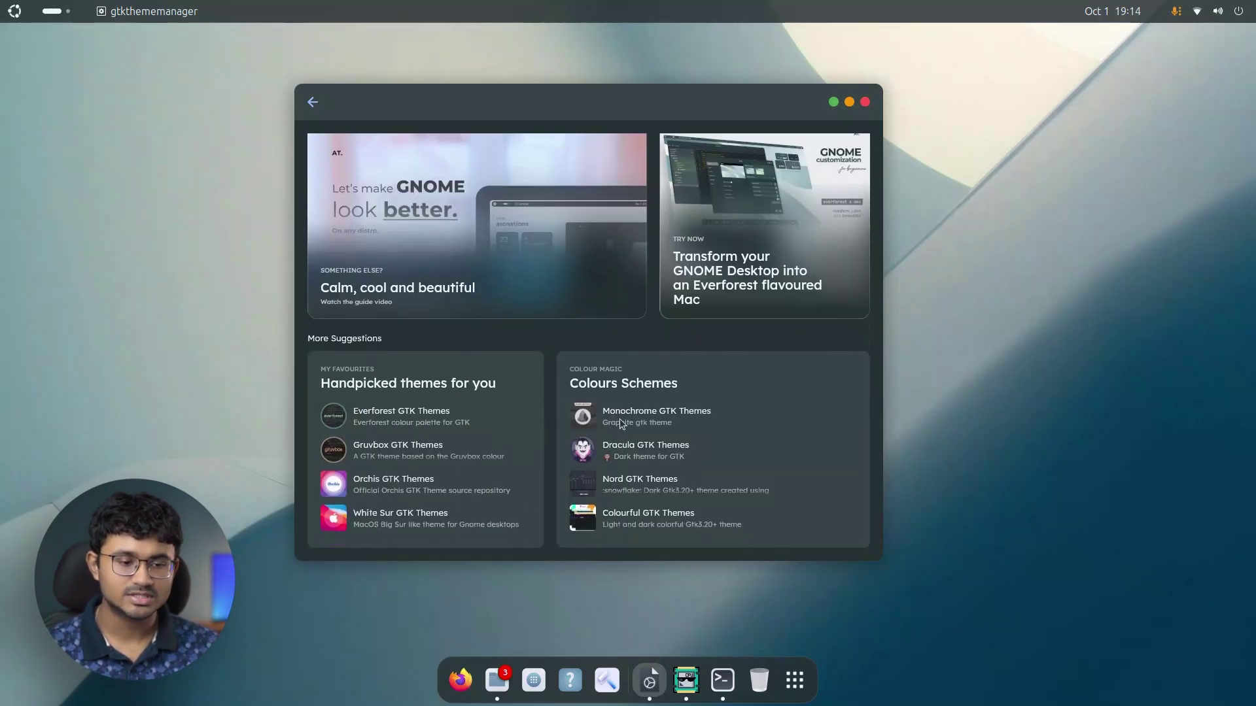
scroll(444, 283, up, 1)
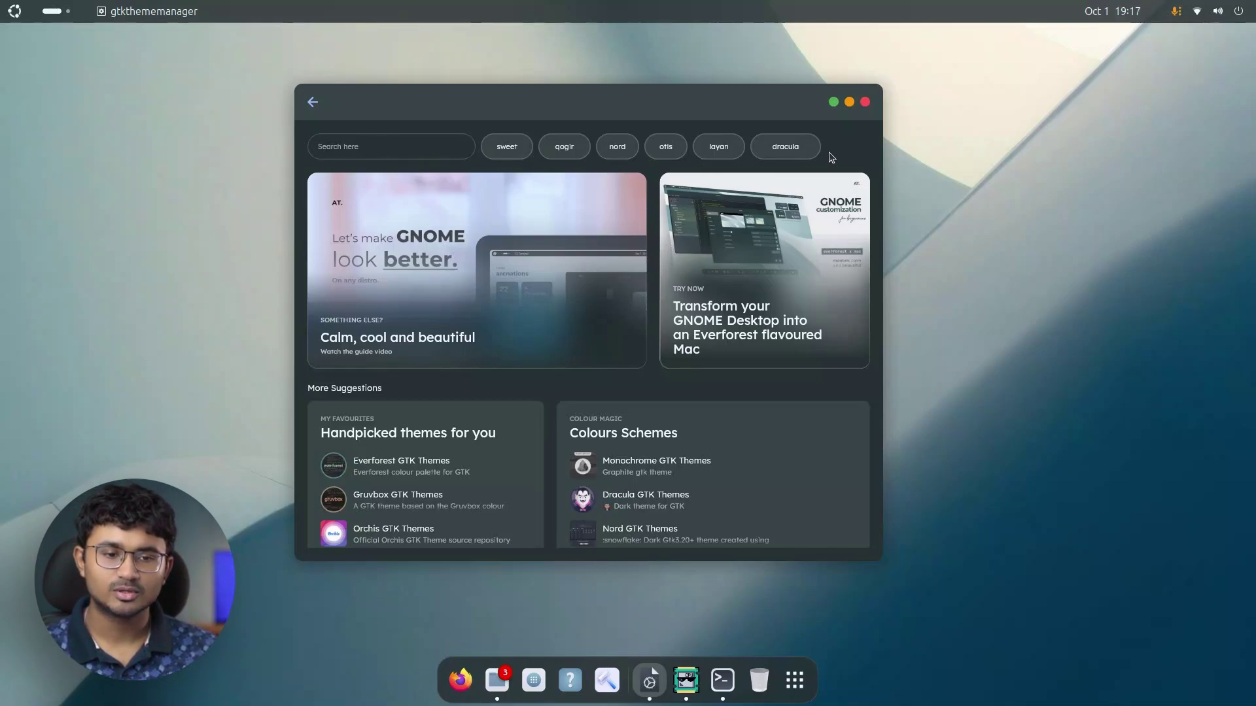
- Preview the Monochrome Graphite theme details and return to the store home
scroll(555, 295, down, 2)
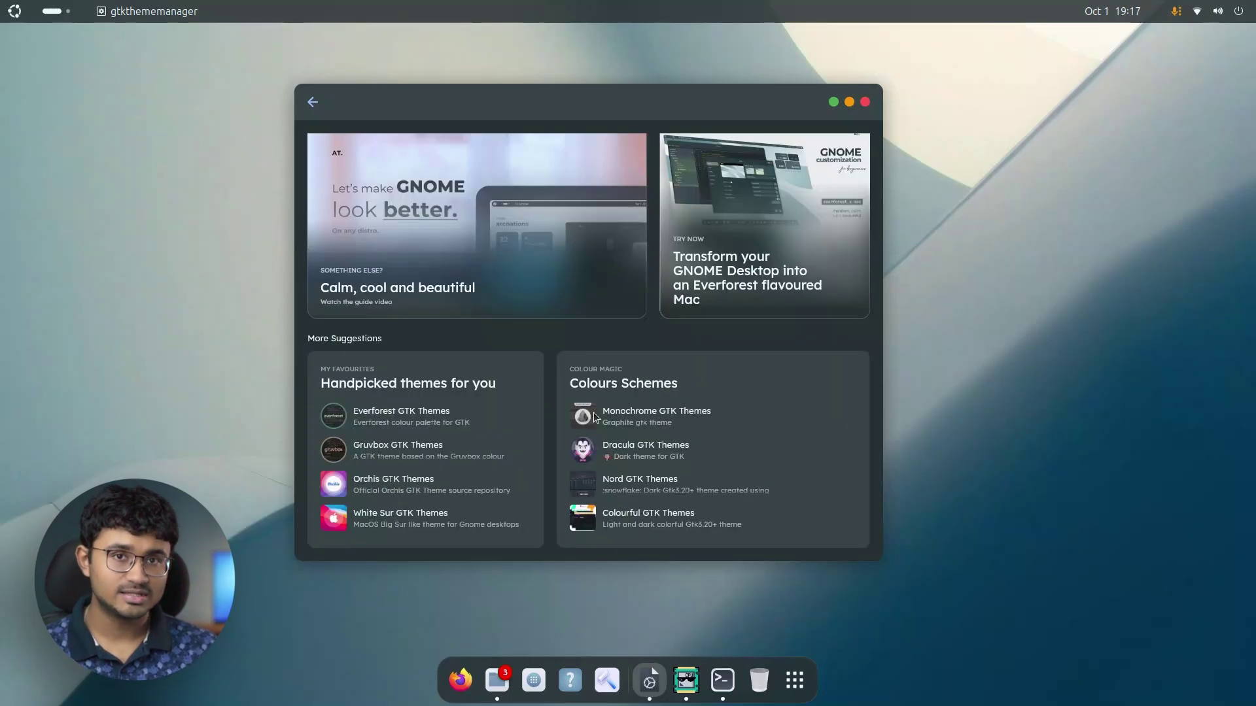
click(592, 417)
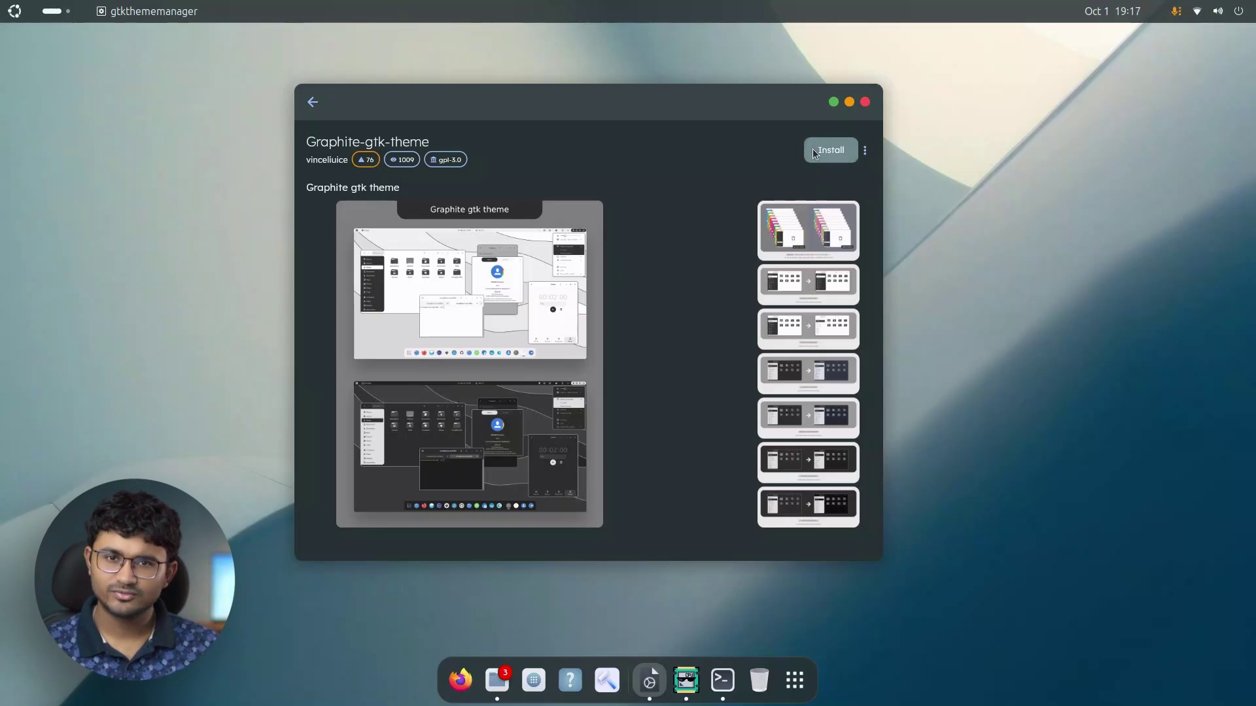
click(305, 108)
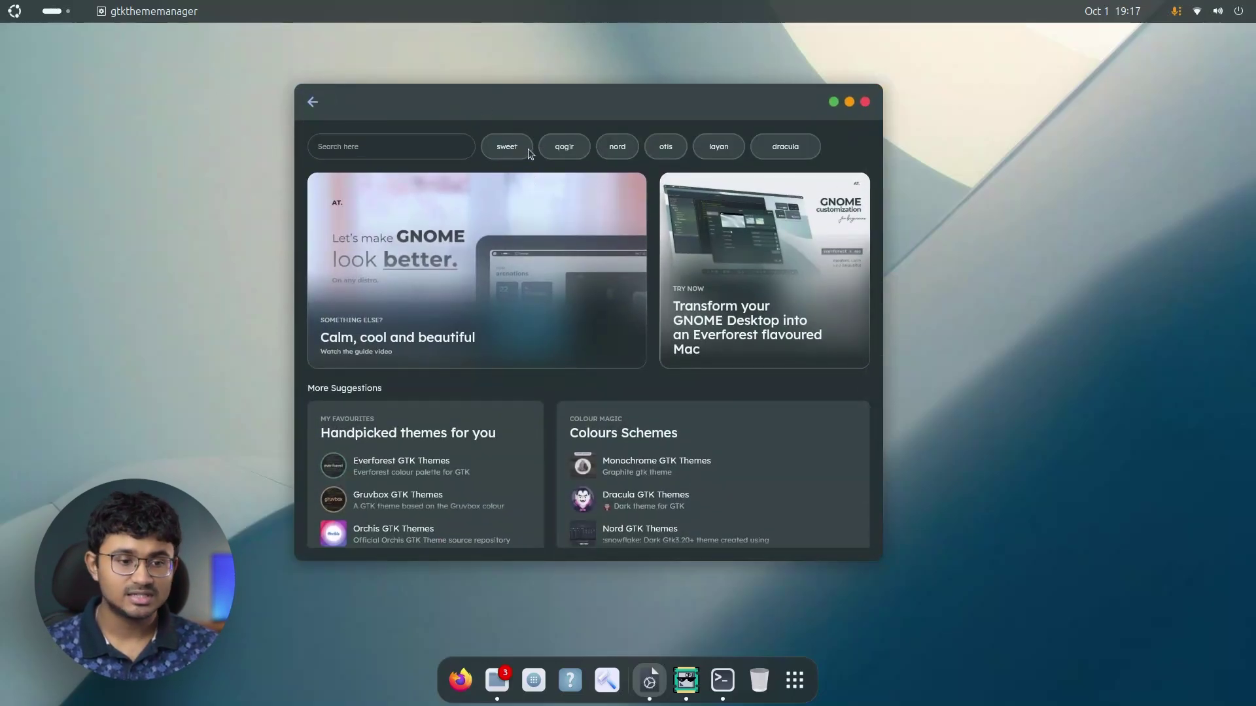
- Show nord theme results, then layan results, and reload the Layan list
click(613, 146)
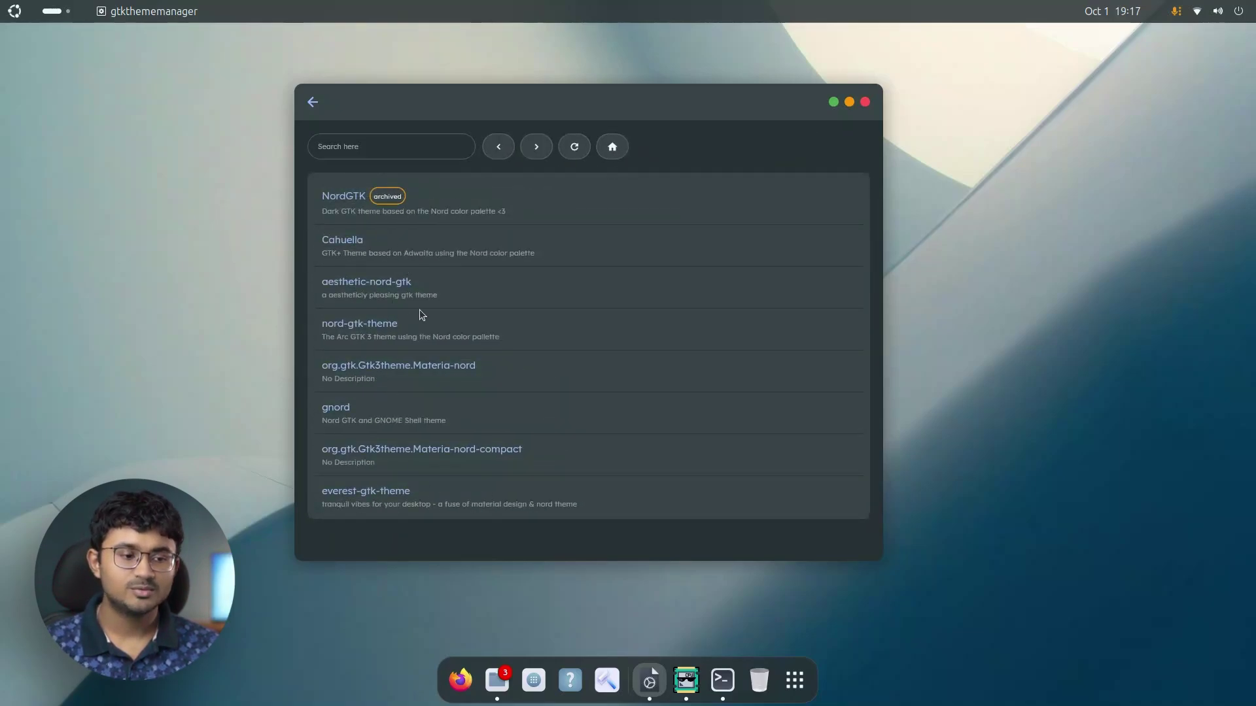
click(618, 149)
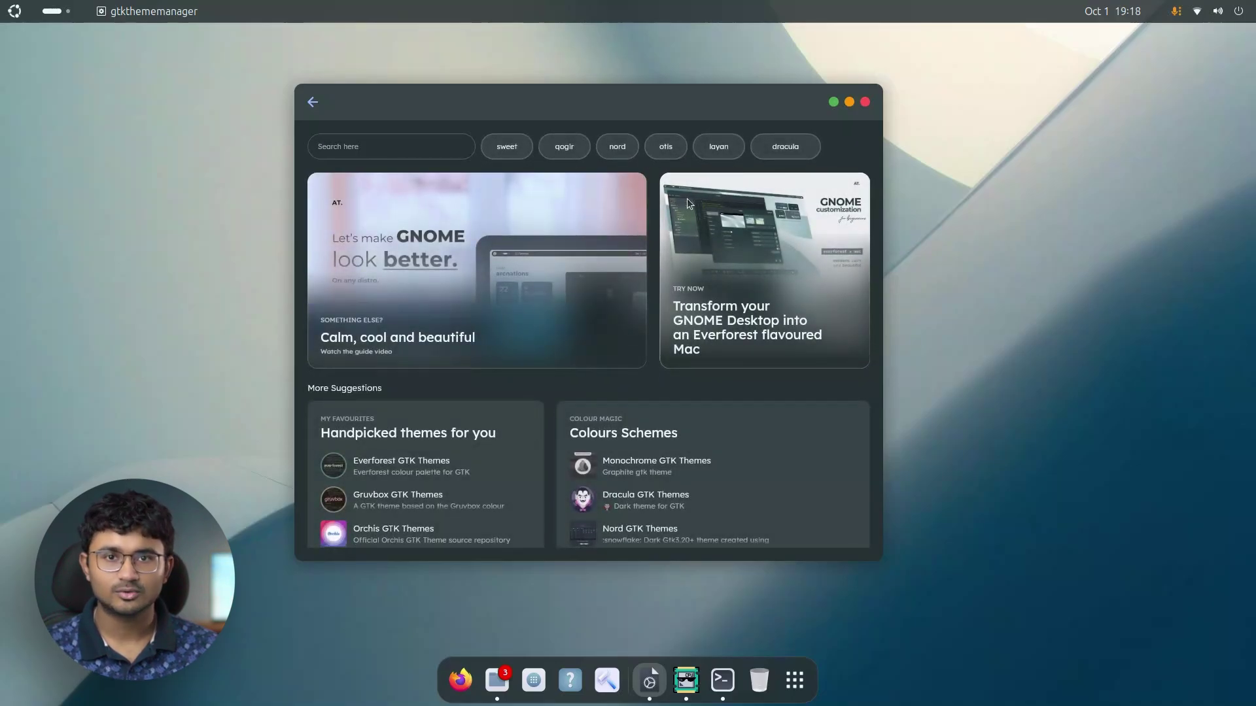
click(719, 146)
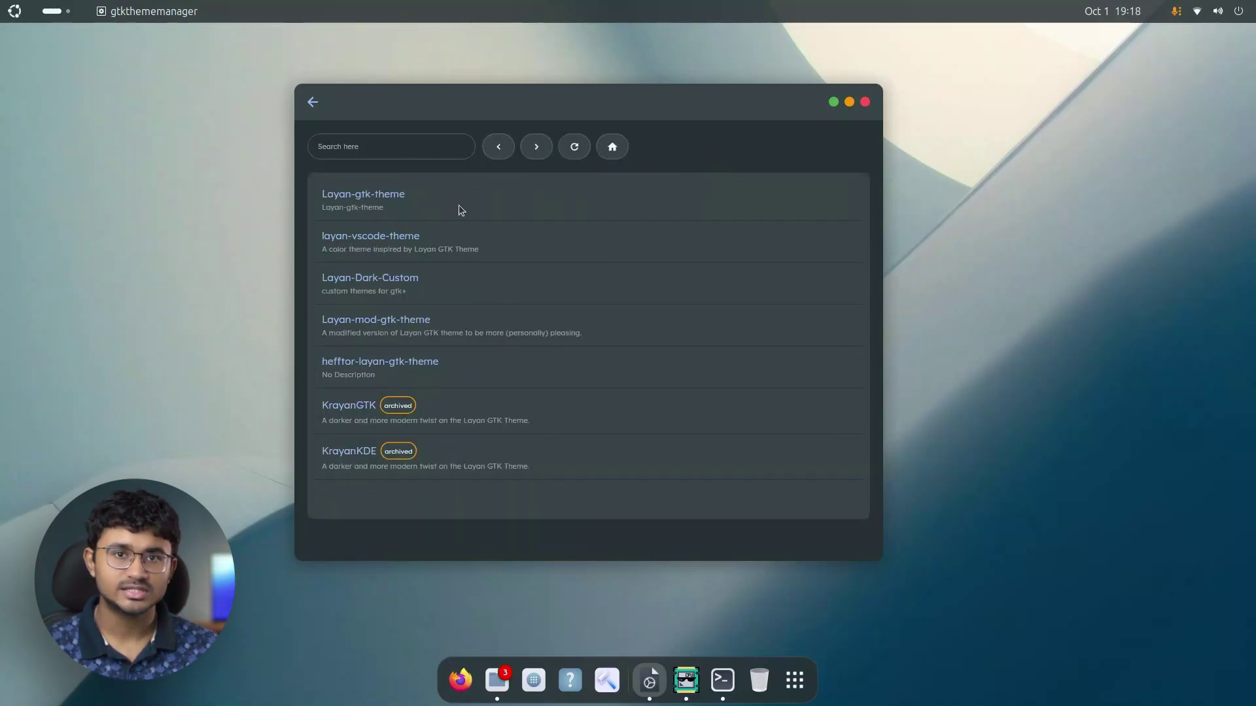
click(574, 148)
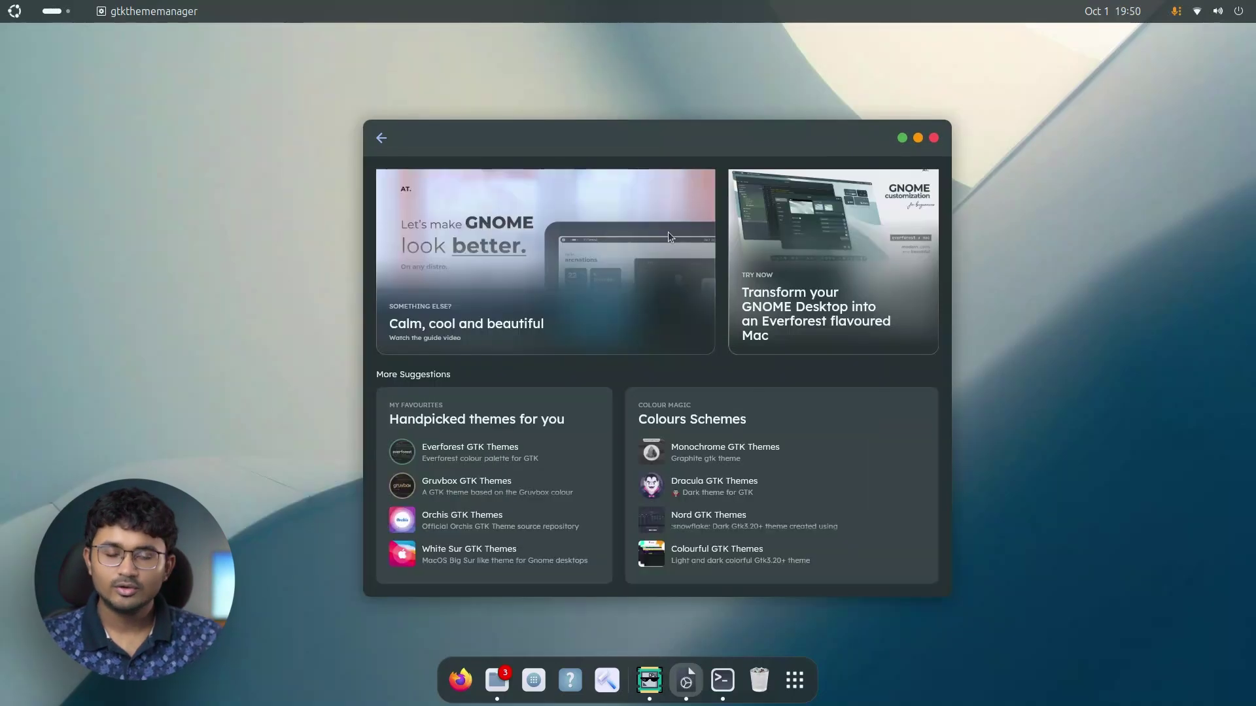
- Reposition the window, browse the available GTK themes, and return to the Theme settings page
scroll(672, 247, up, 2)
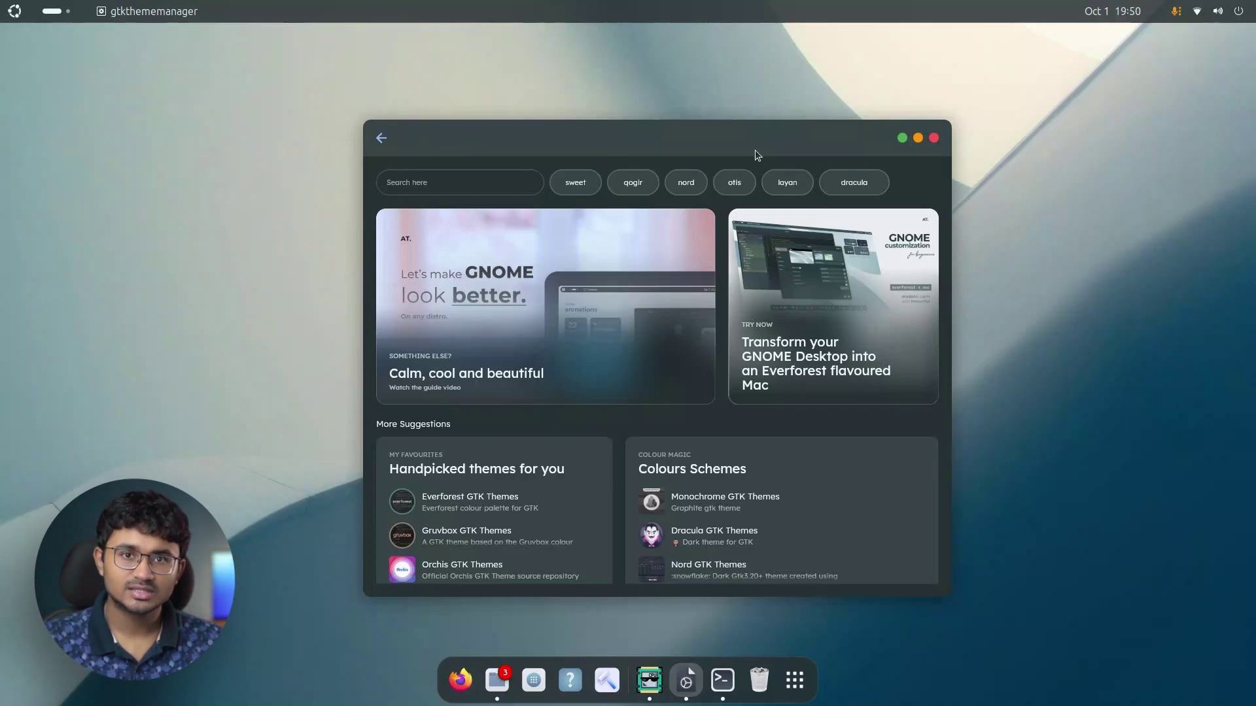
click(386, 141)
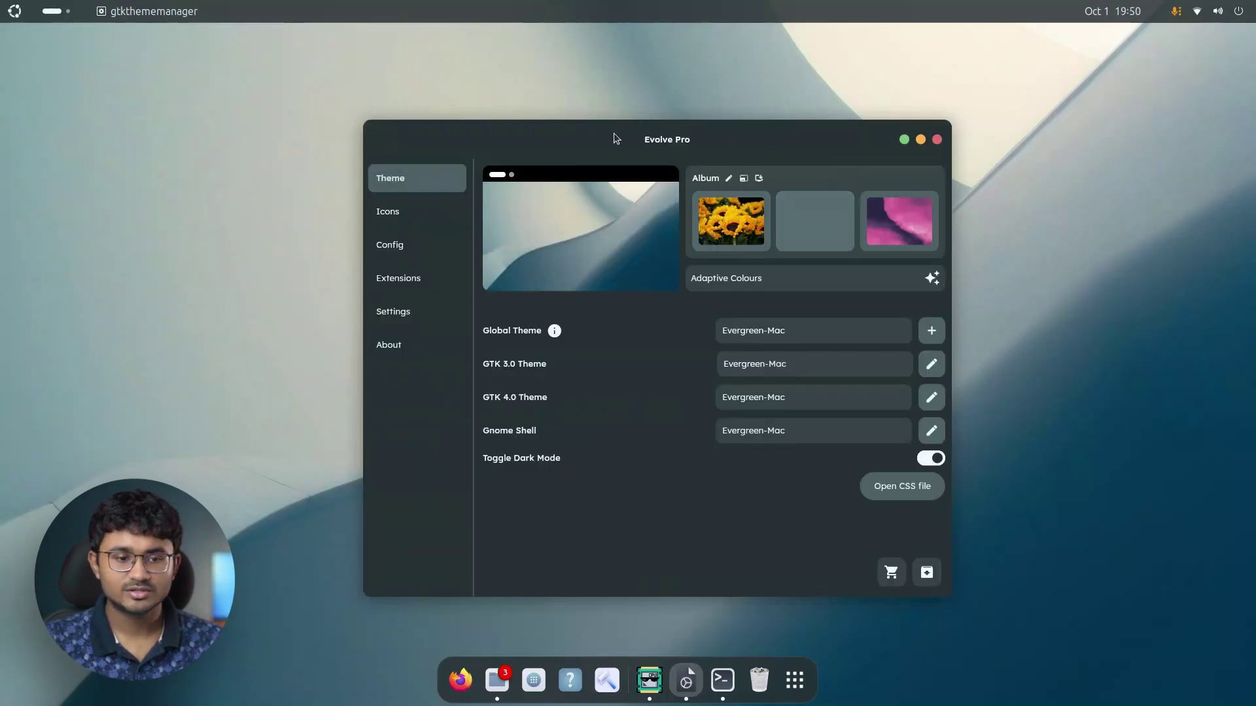
drag(613, 138, 607, 122)
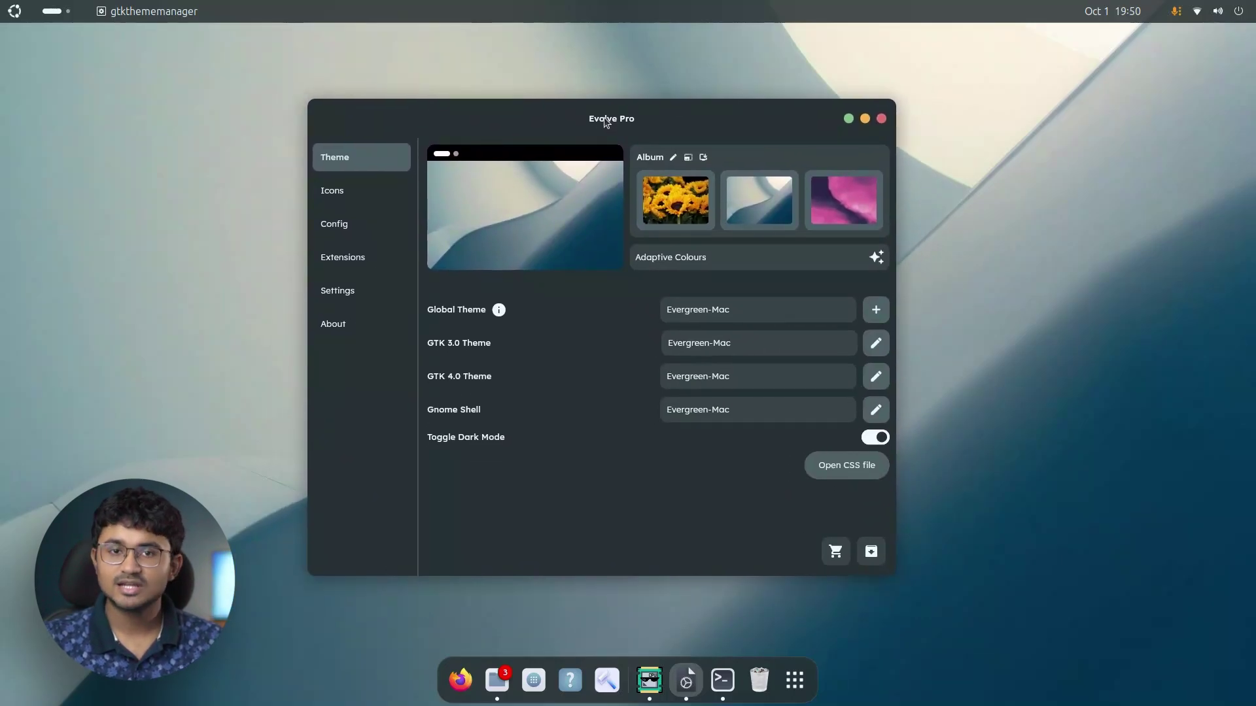
click(716, 259)
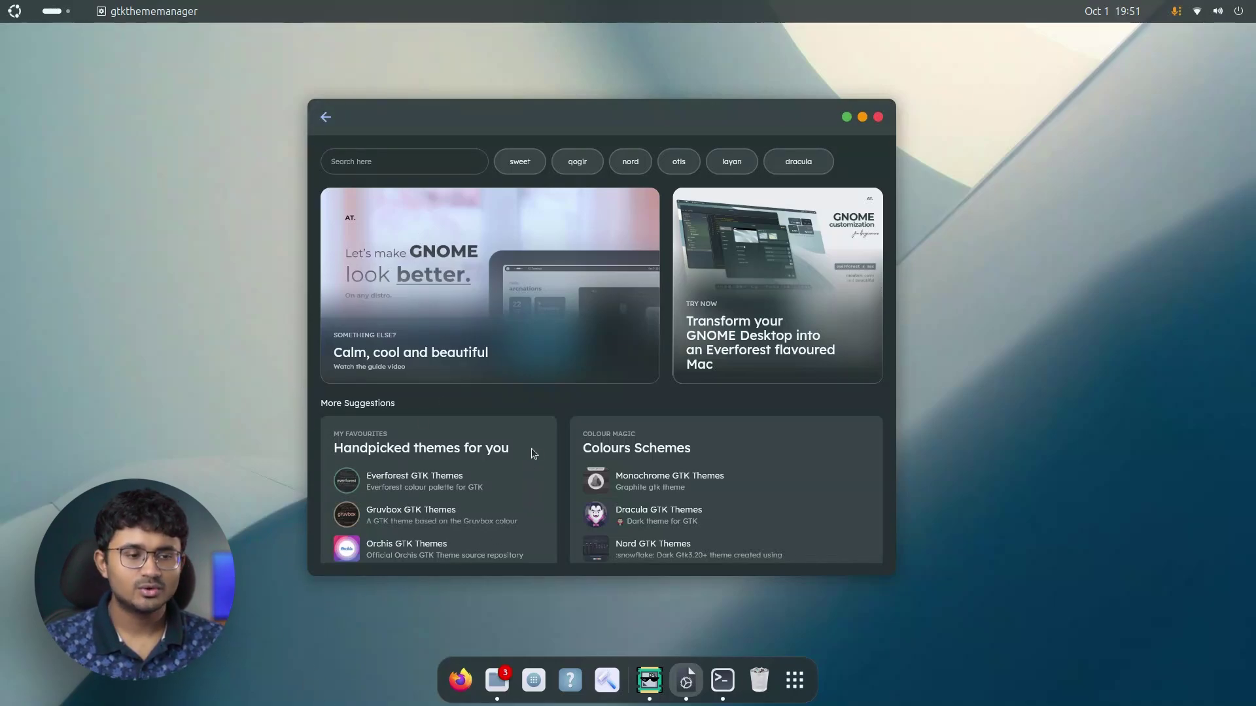
scroll(532, 451, down, 2)
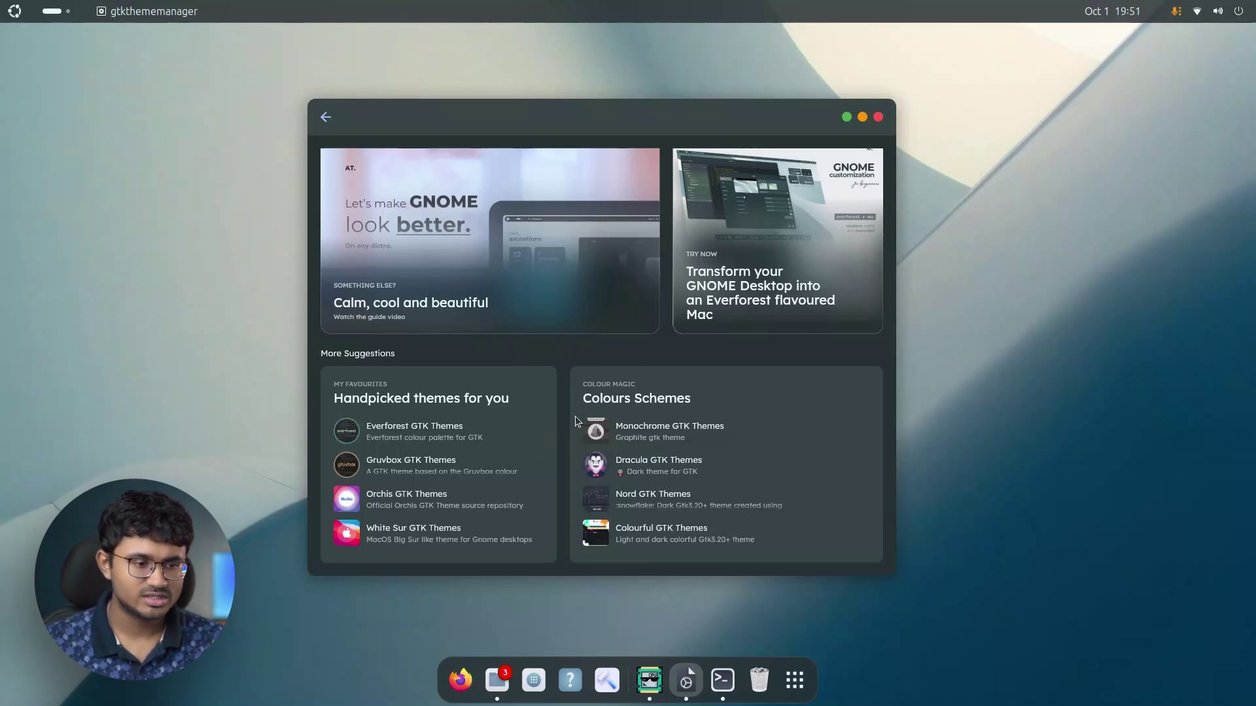
click(324, 117)
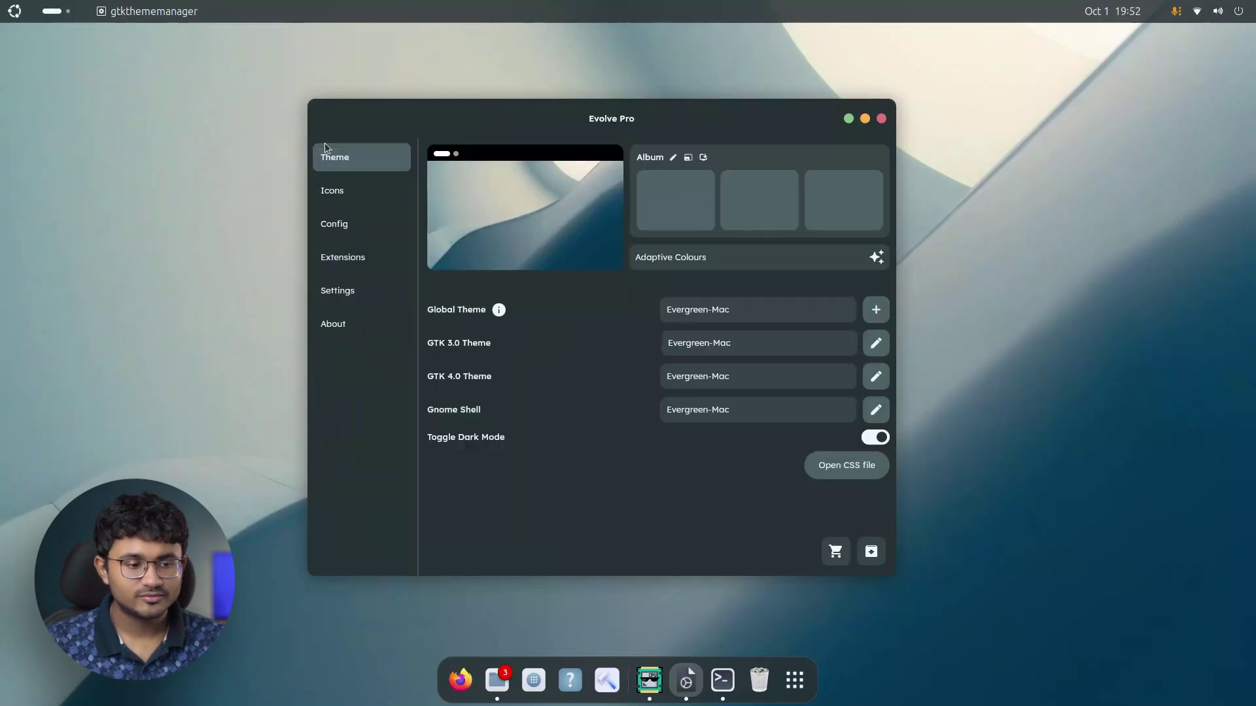
- Enable Rounded Window Corners Reborn in the GNOME Extensions list, then open the extension store
click(370, 261)
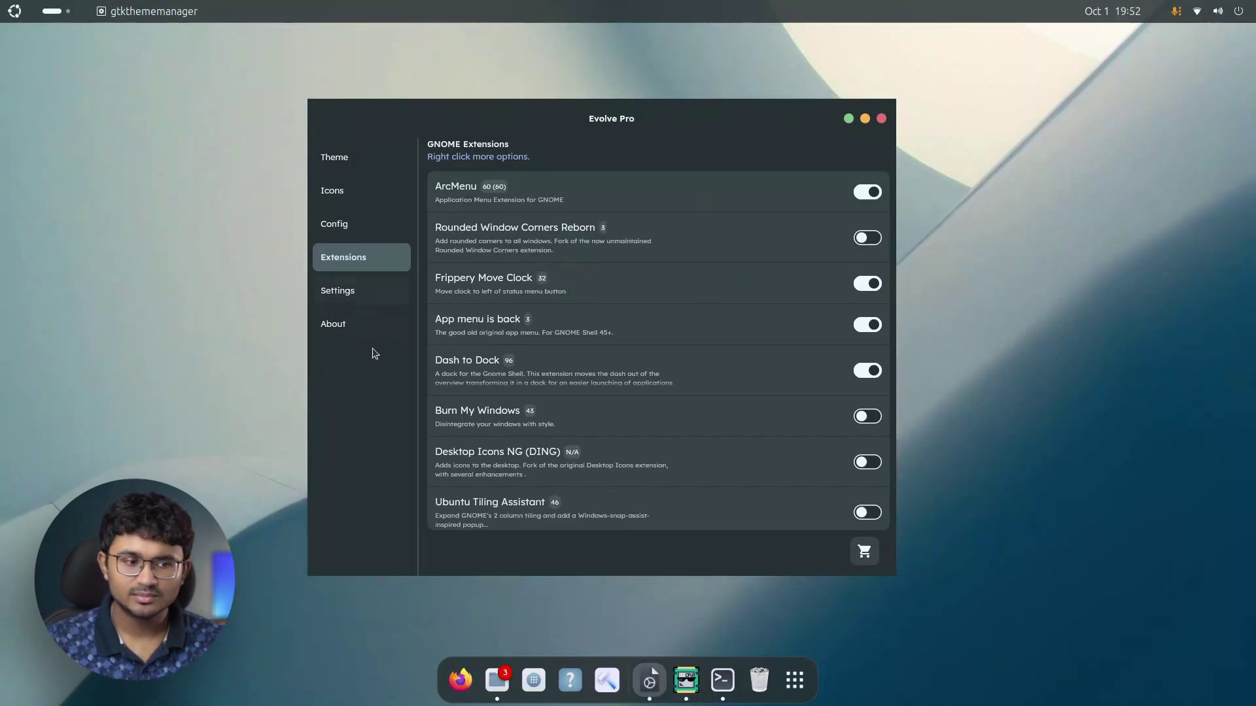
click(863, 238)
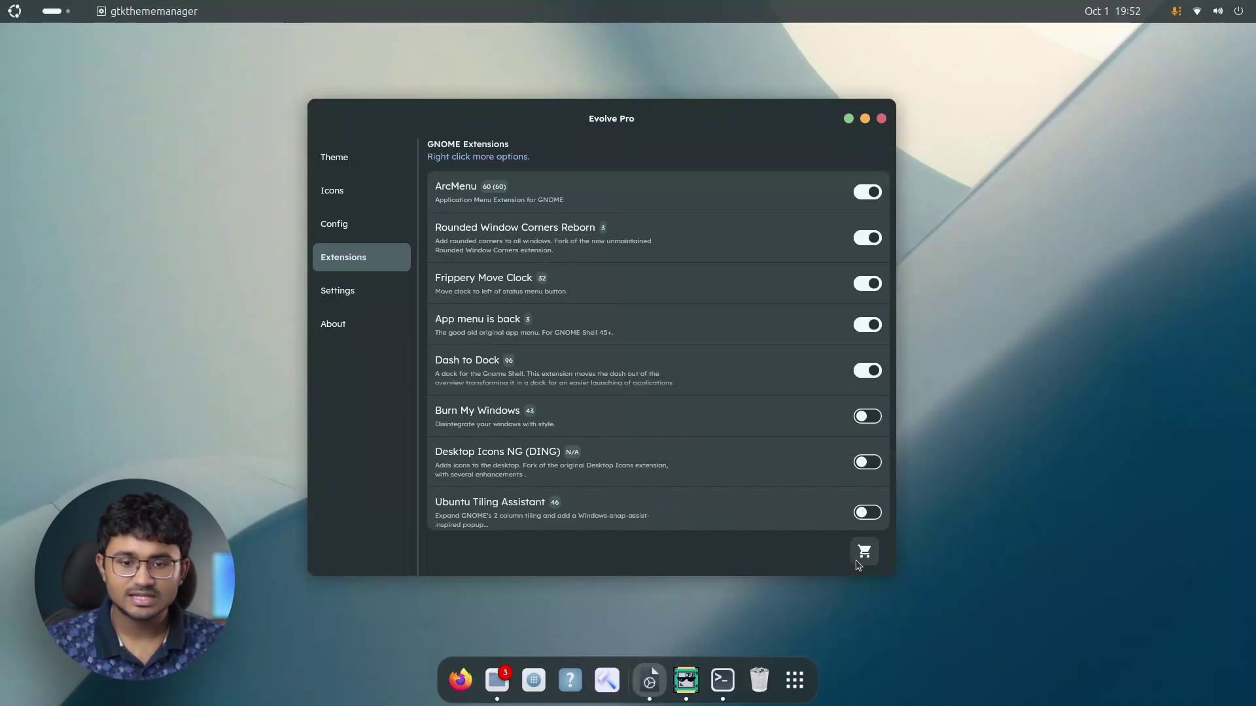
click(863, 553)
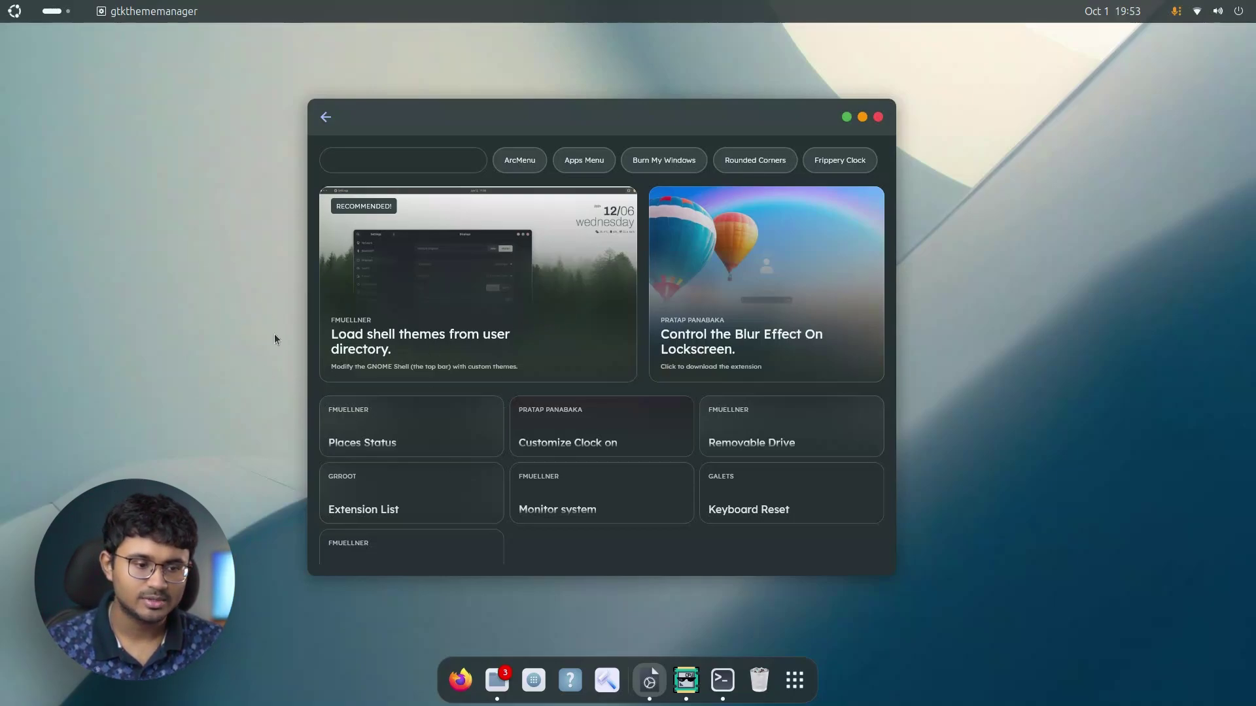
- Preview the Customize Clock on Lock Screen extension, then search the store for Burn My Windows
scroll(573, 439, down, 2)
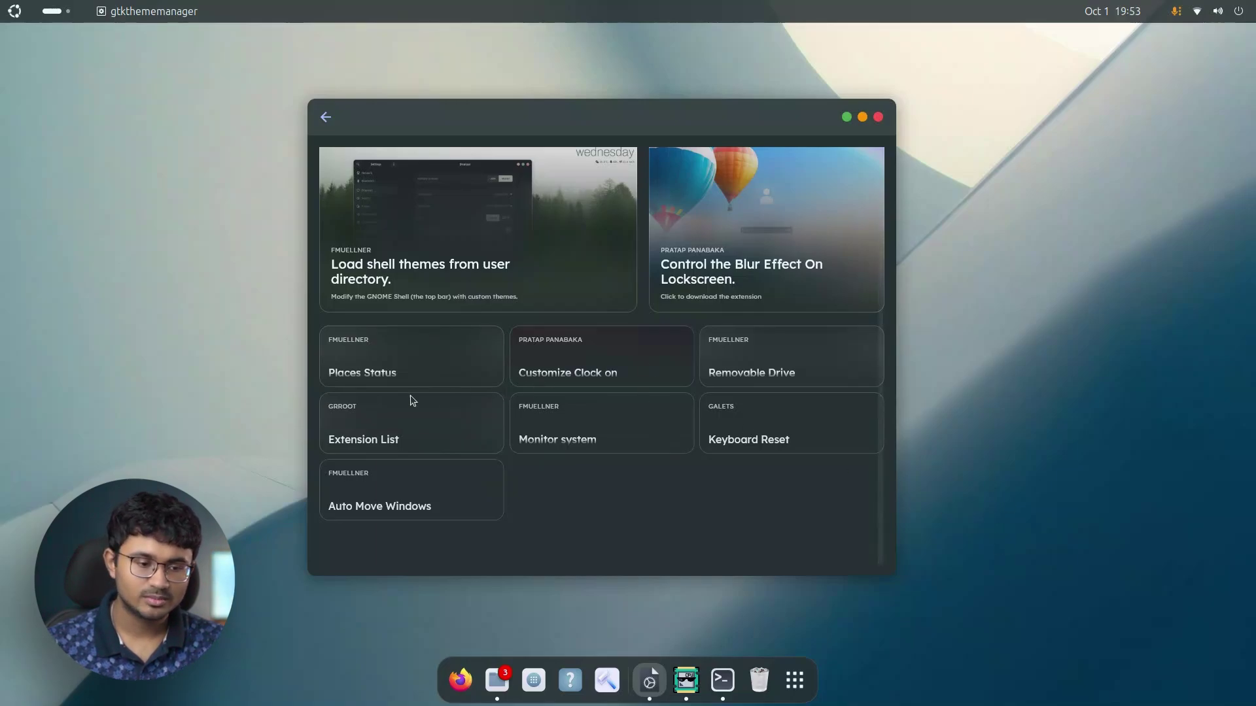
scroll(659, 485, up, 1)
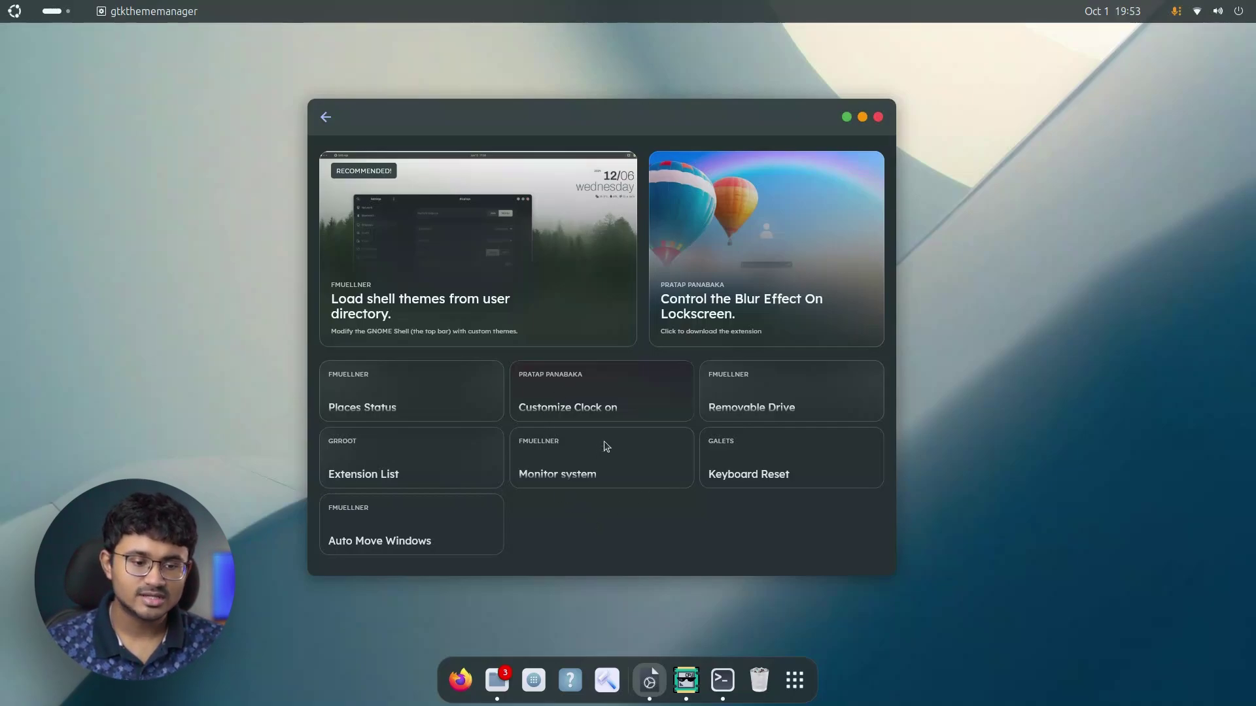
click(619, 408)
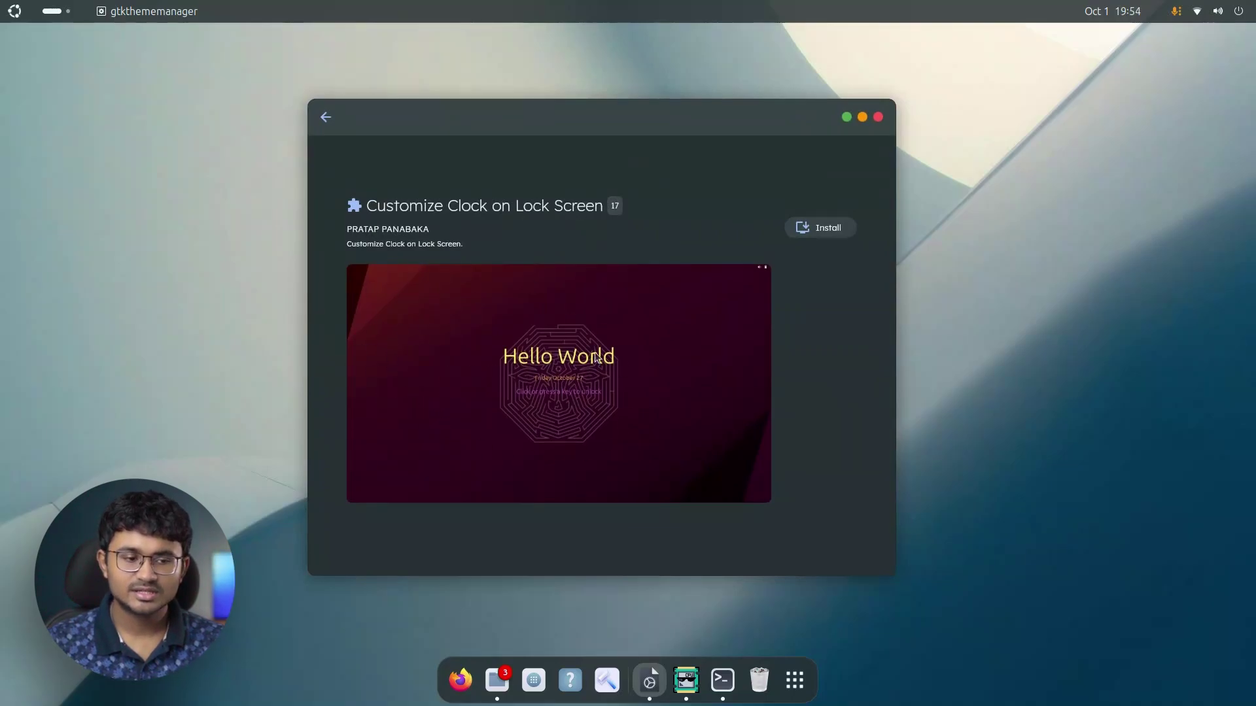
click(325, 121)
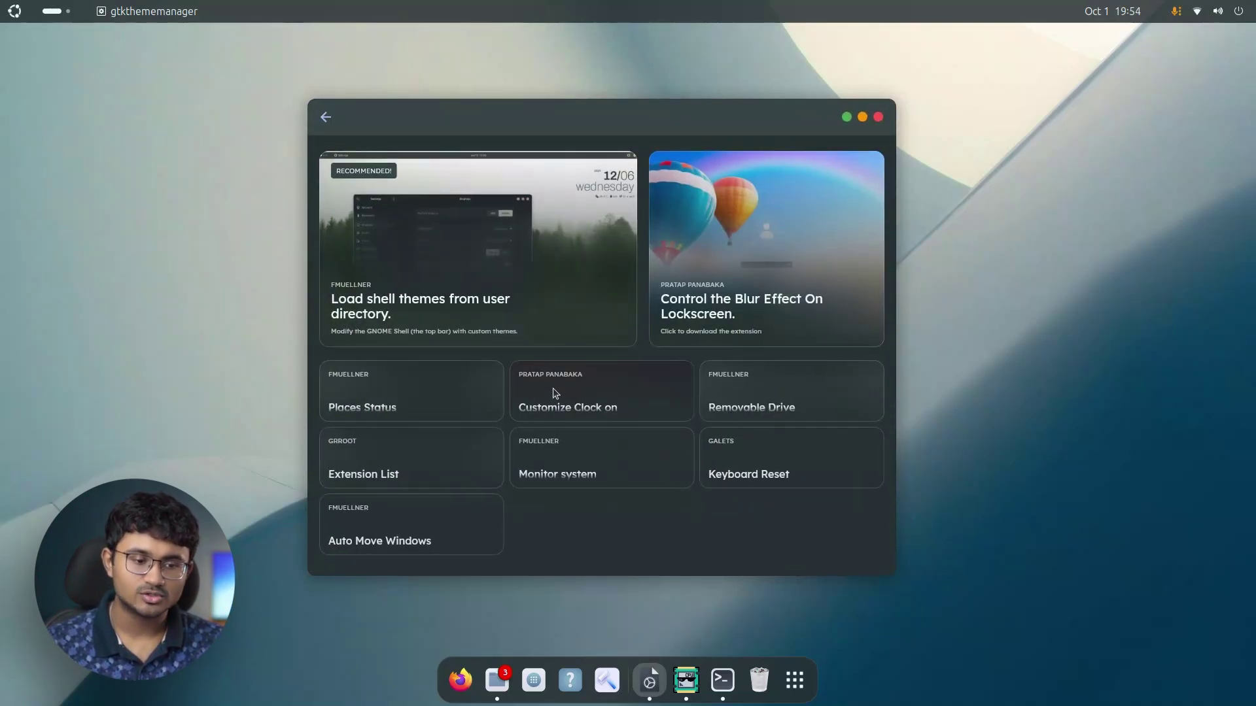
scroll(513, 392, up, 1)
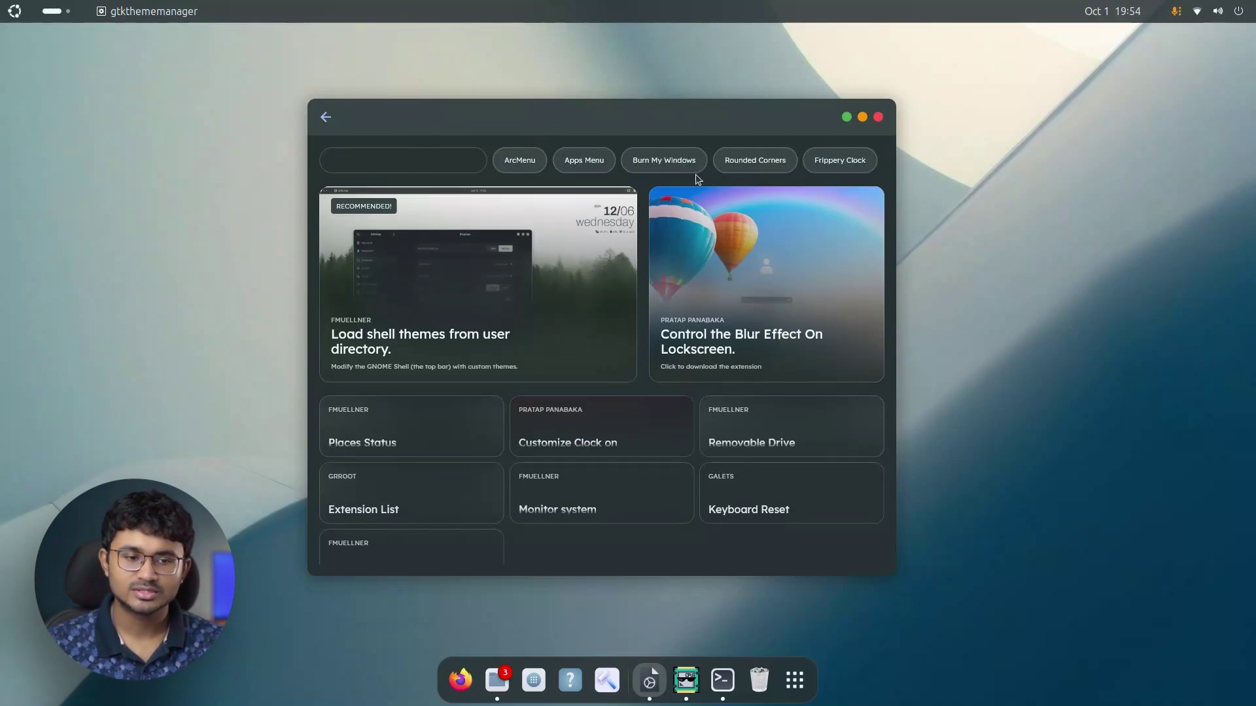
click(633, 168)
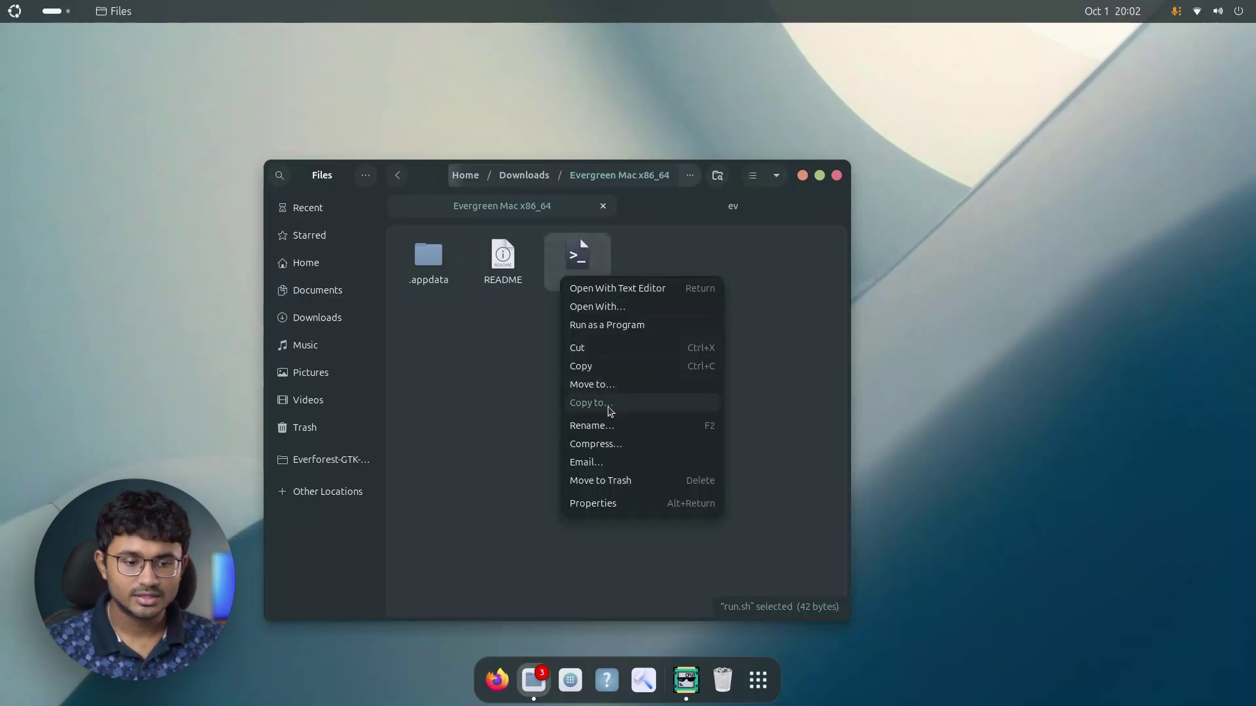
- Run run.sh as a program, accept the terms, target gnome and choose a Custom installation
click(599, 325)
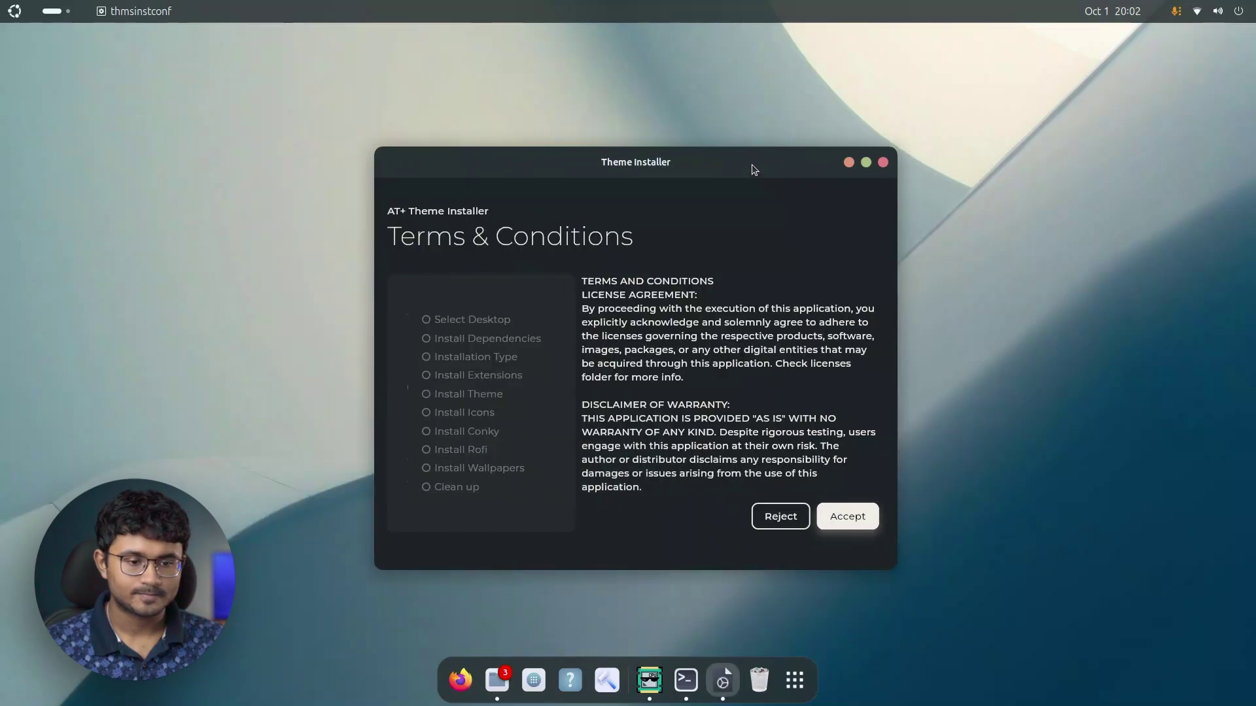
click(597, 393)
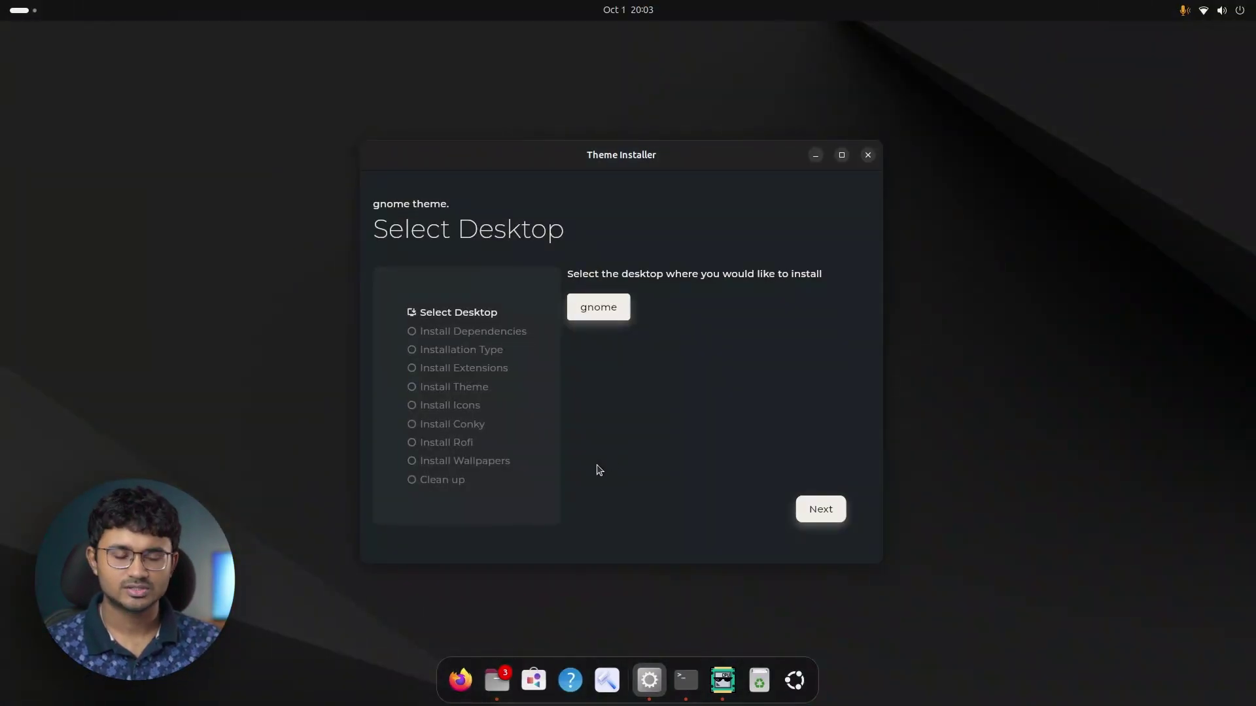
click(814, 513)
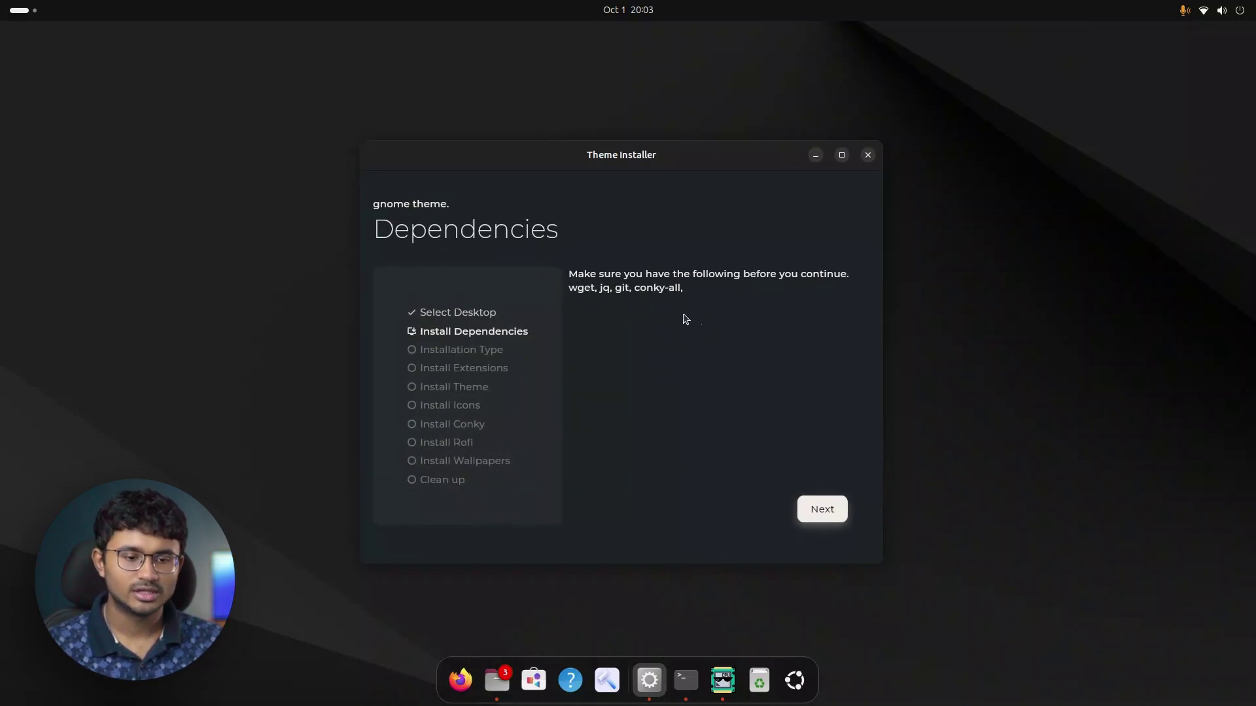
click(806, 510)
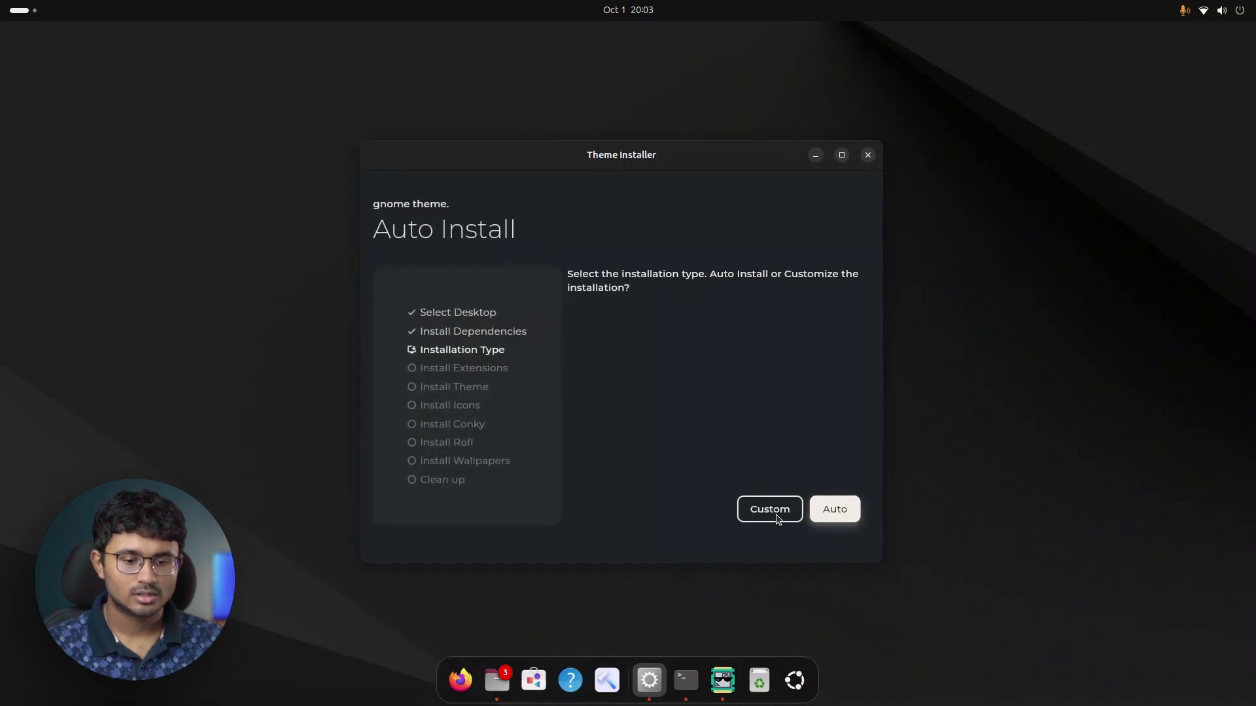
click(769, 513)
click(823, 510)
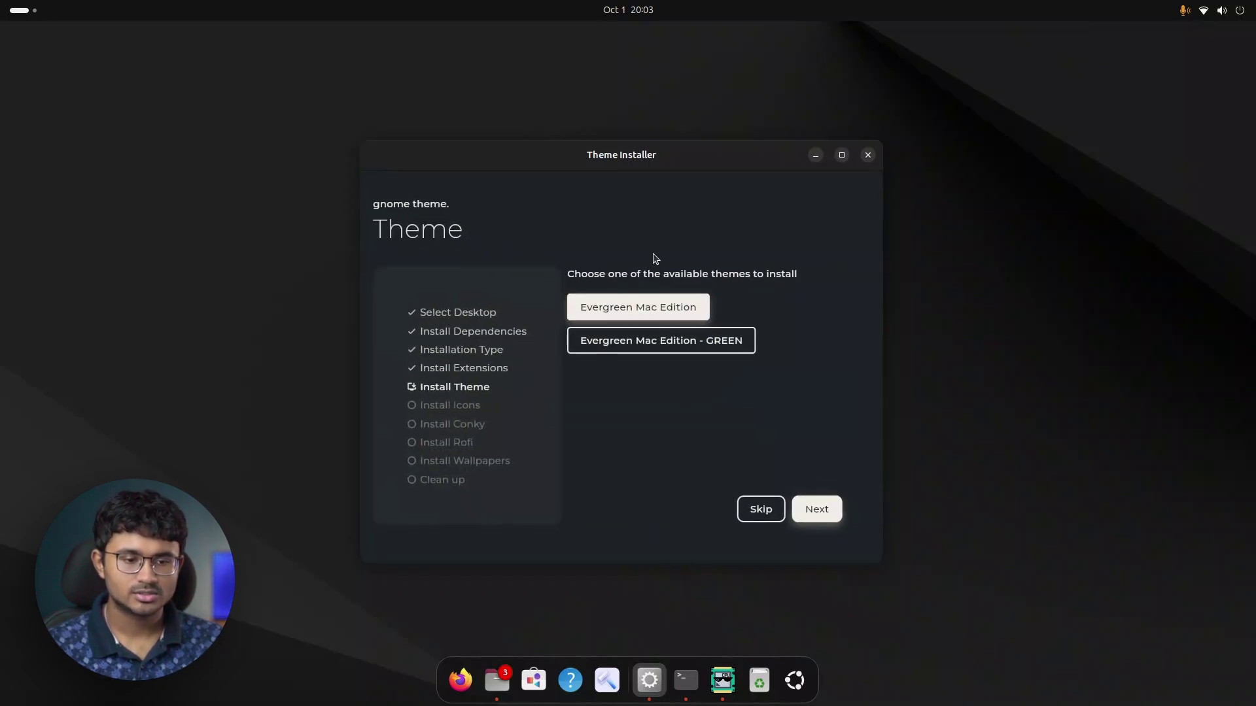
- Install Evergreen Mac Edition - GREEN with Nordzy Dark (Green) icons, no Conky, and the Greenish wallpaper
click(622, 336)
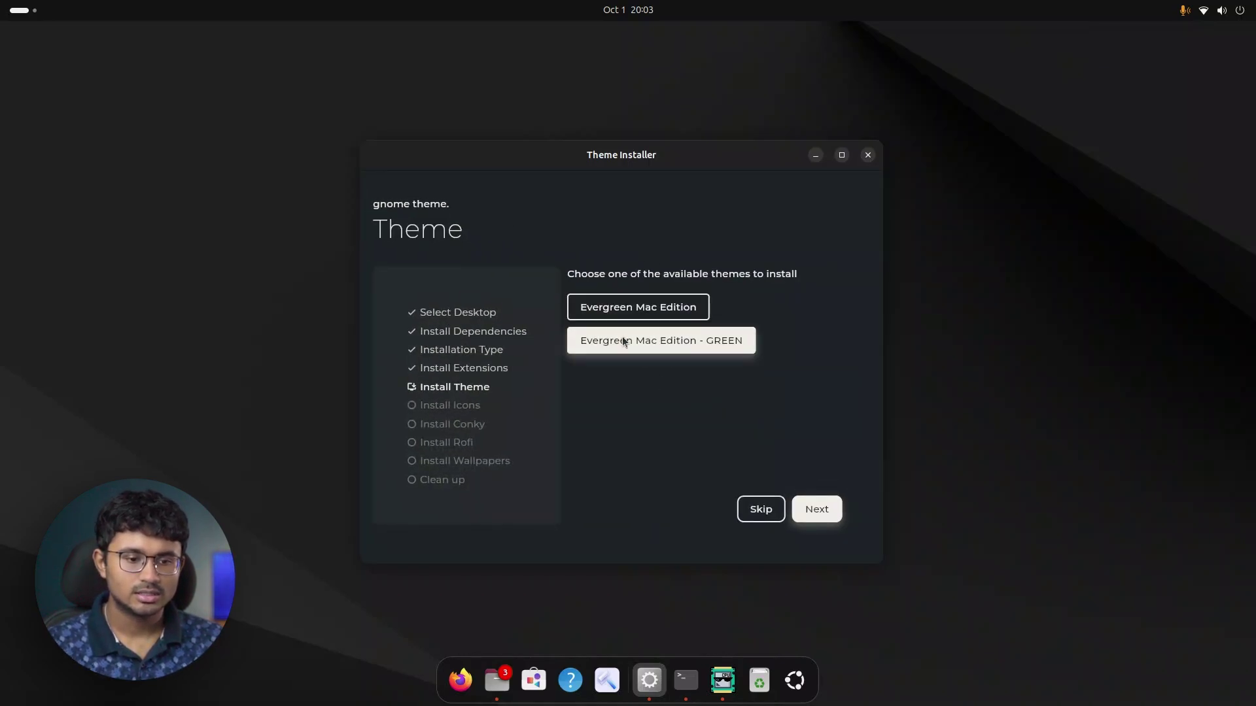
click(810, 502)
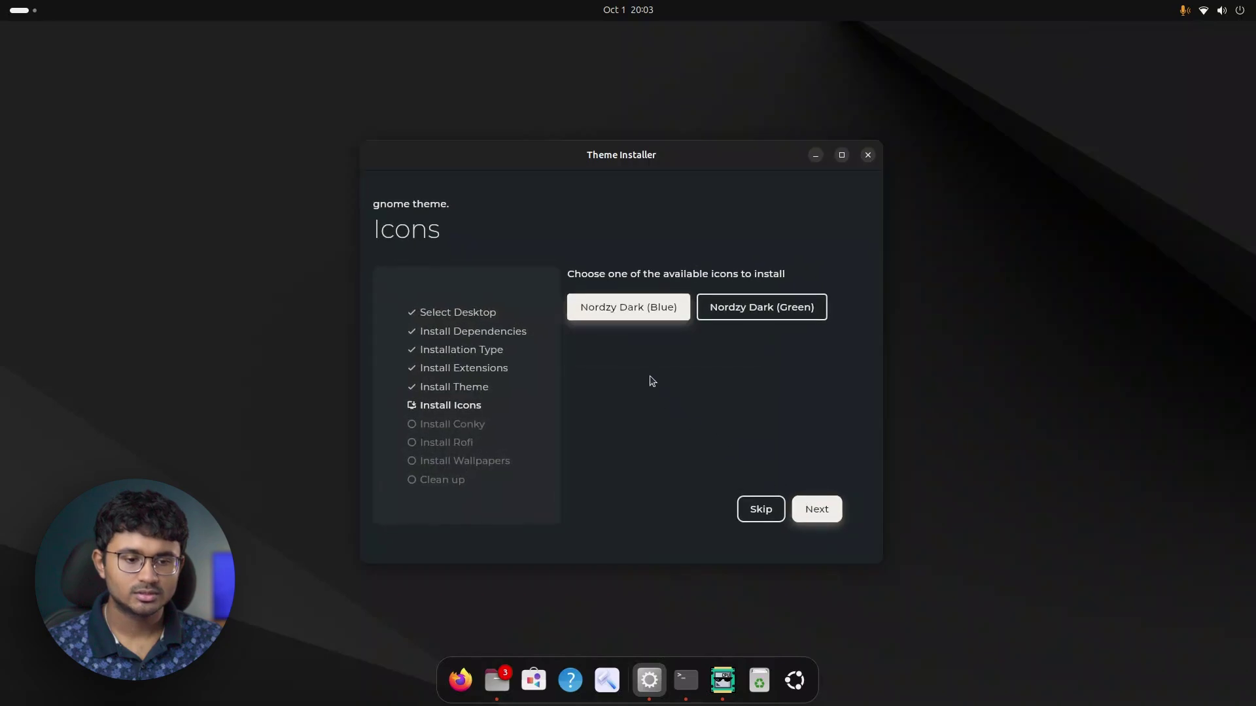
click(775, 316)
click(815, 510)
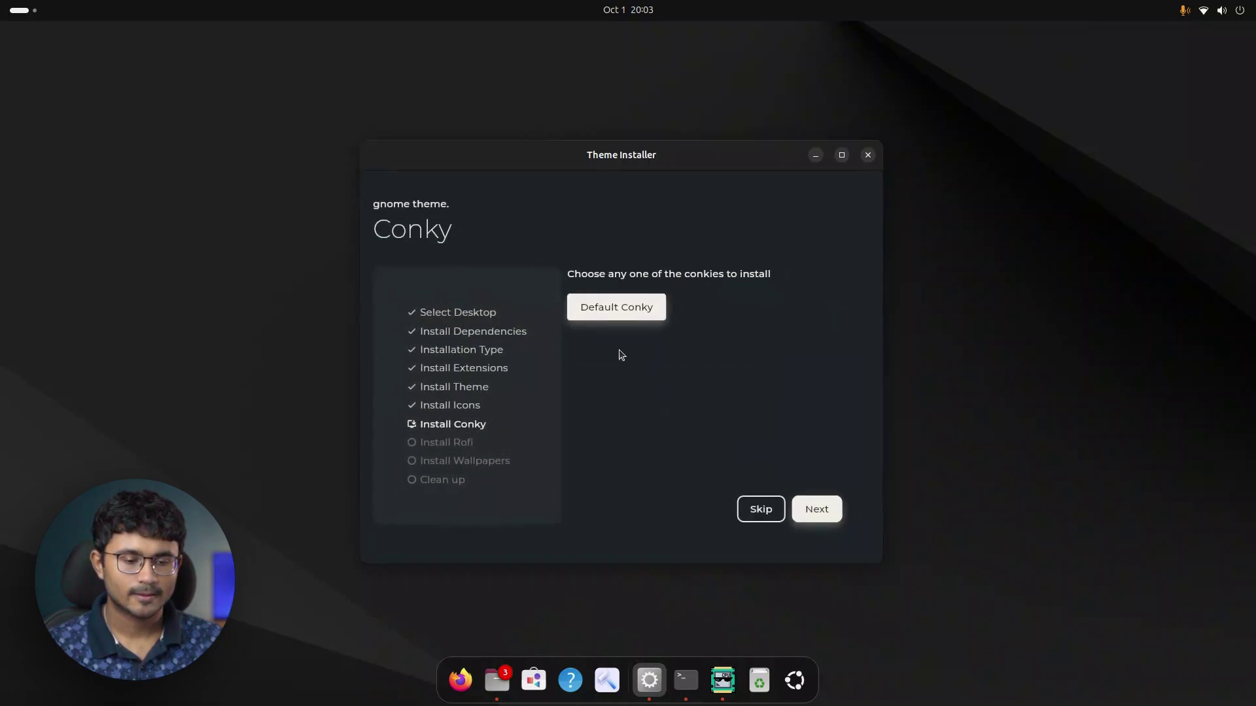
click(763, 511)
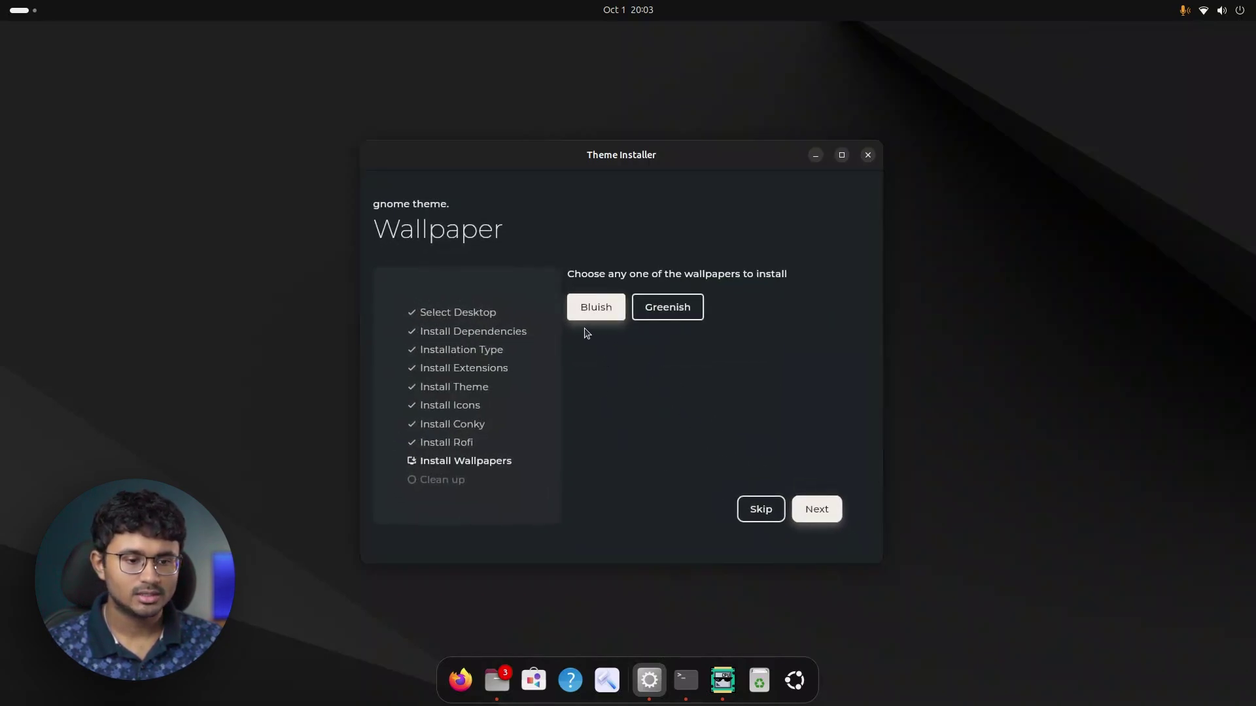
click(665, 317)
click(817, 507)
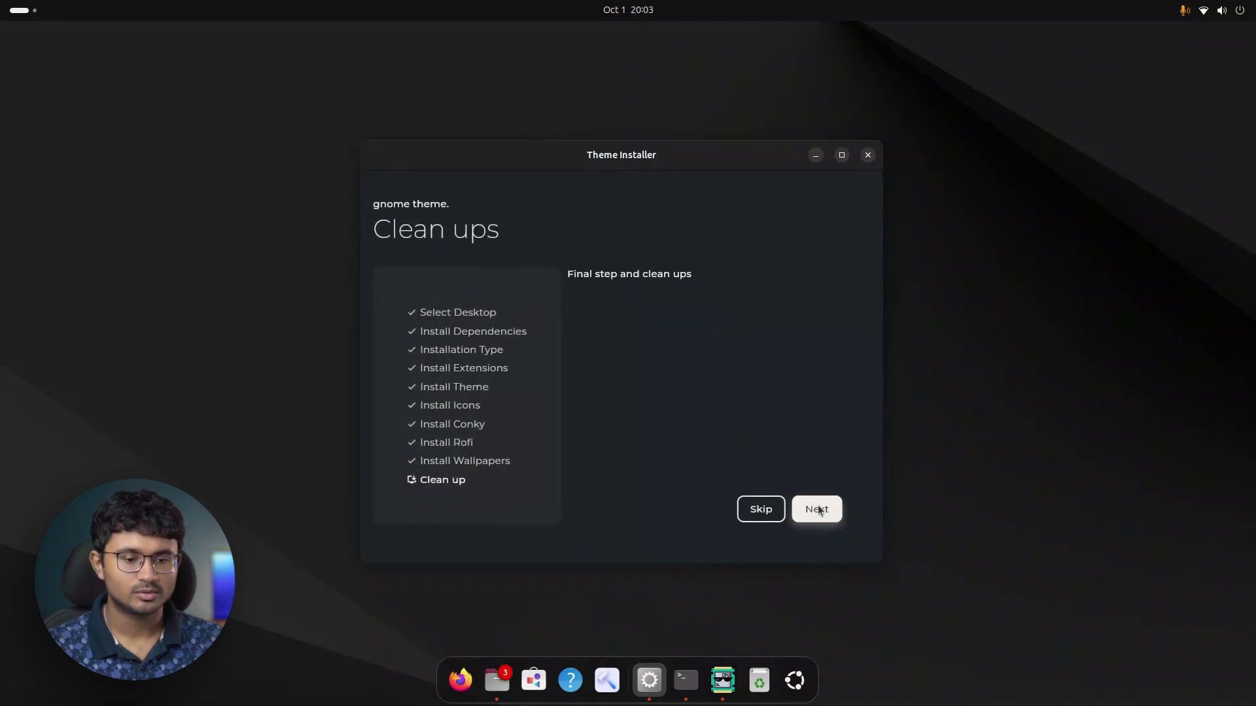
click(816, 513)
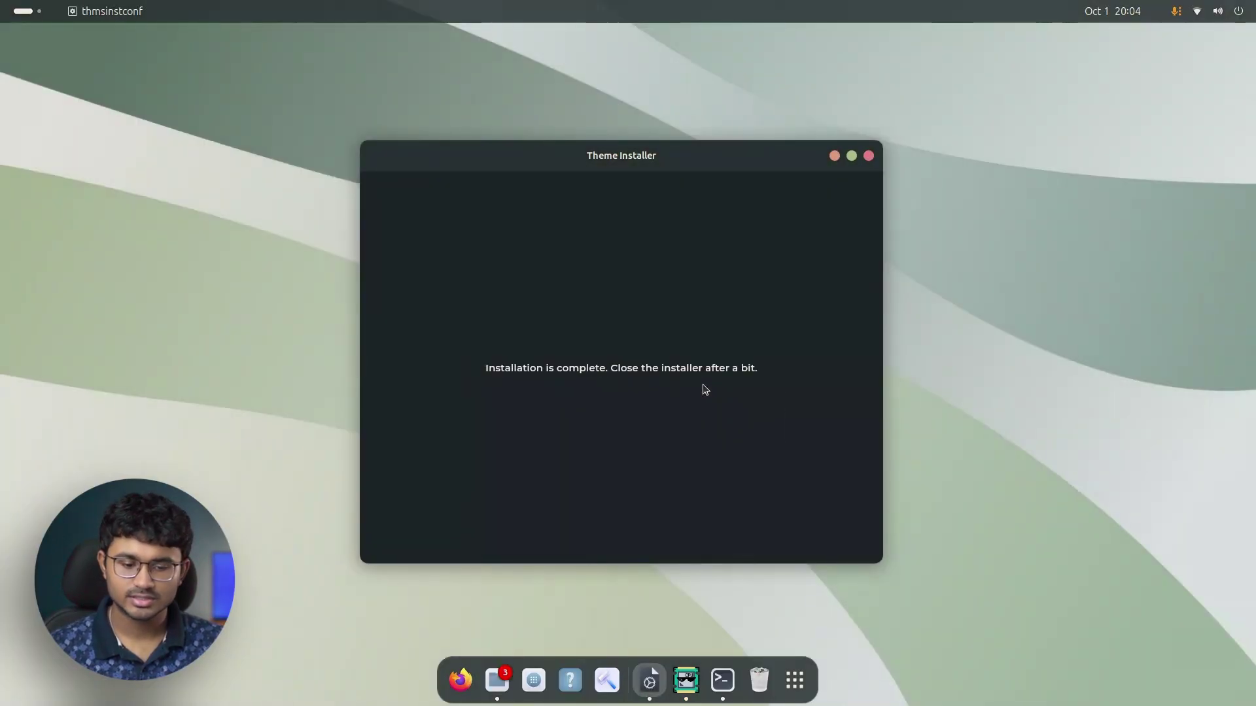
click(1240, 11)
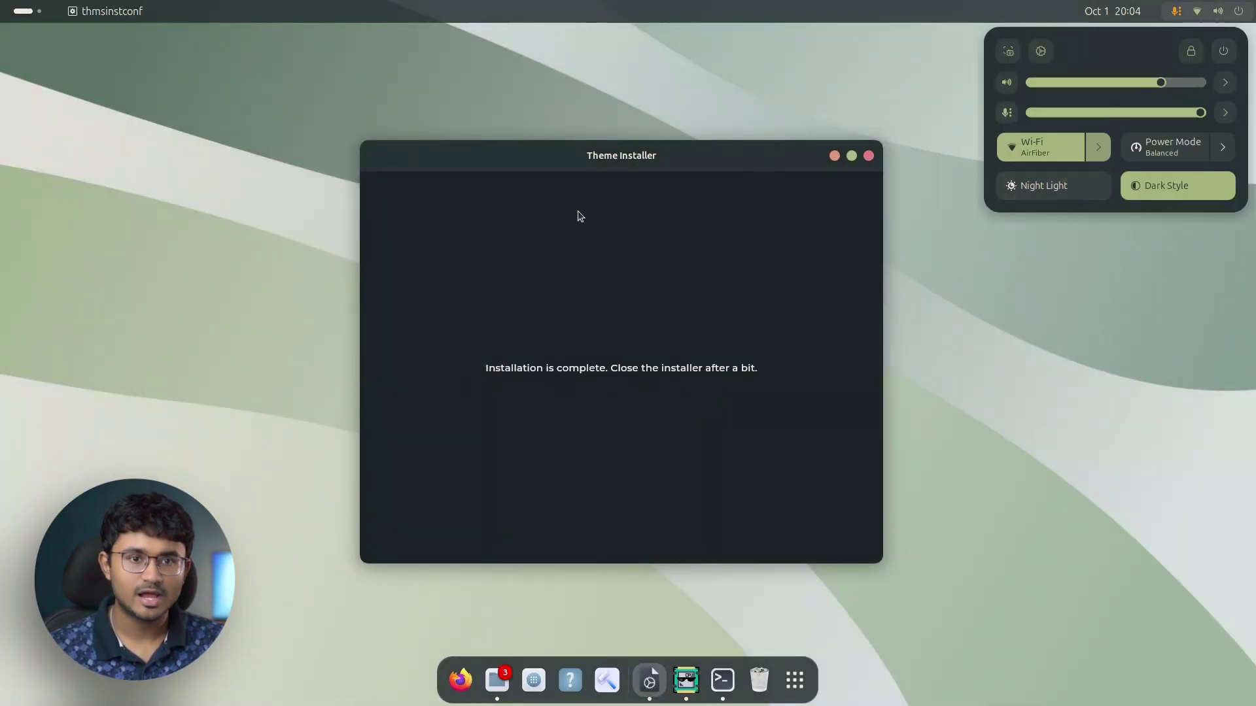
- Dismiss quick settings, shift the Theme Installer left, and relaunch run.sh, accepting its terms
click(517, 194)
drag(615, 157, 591, 159)
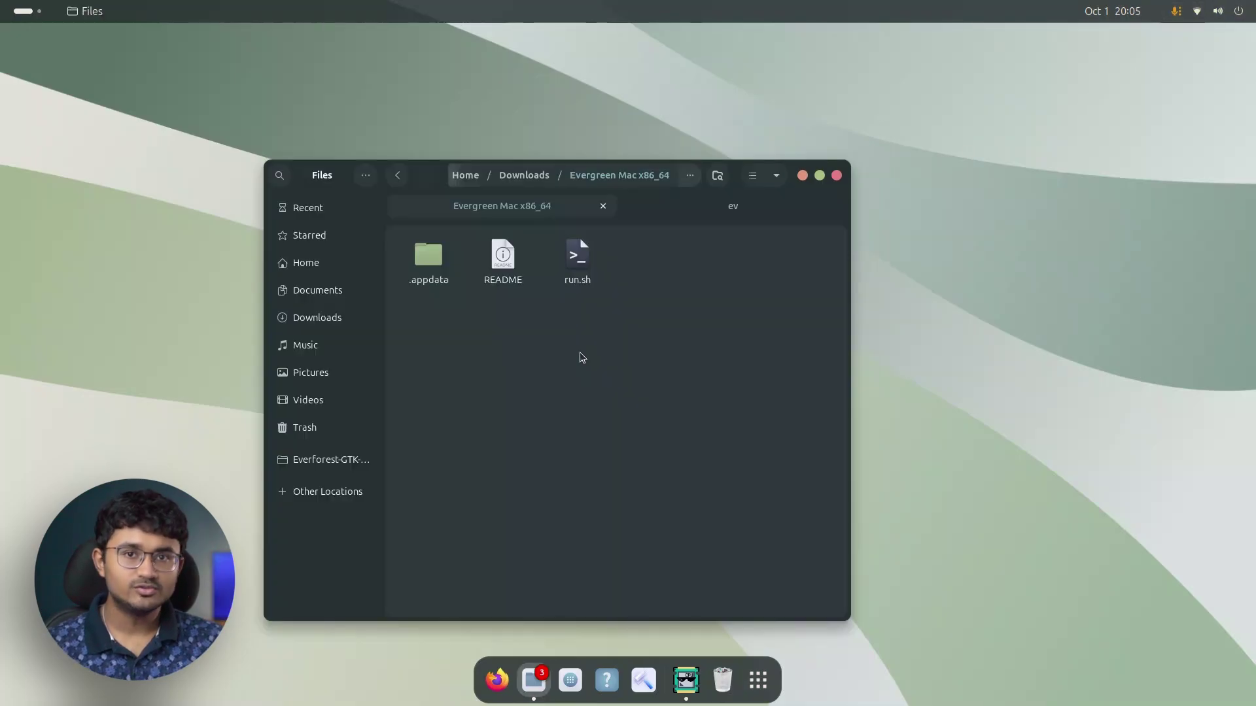
right_click(572, 275)
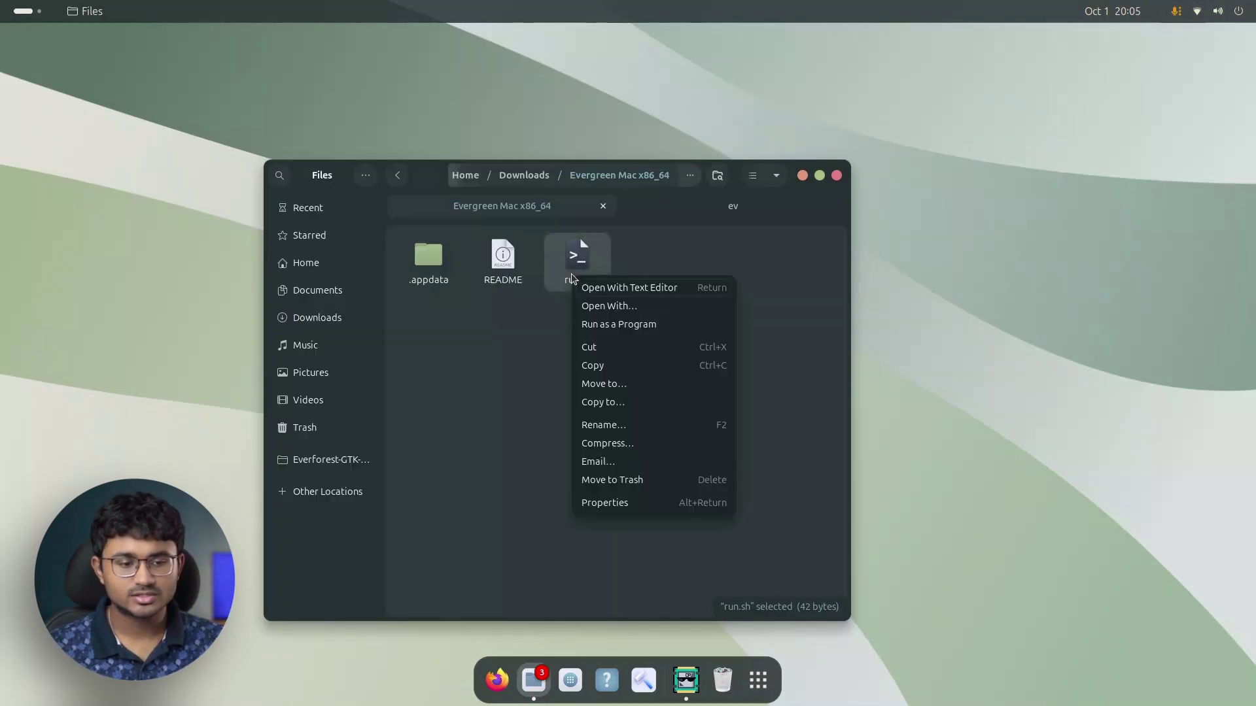
click(607, 327)
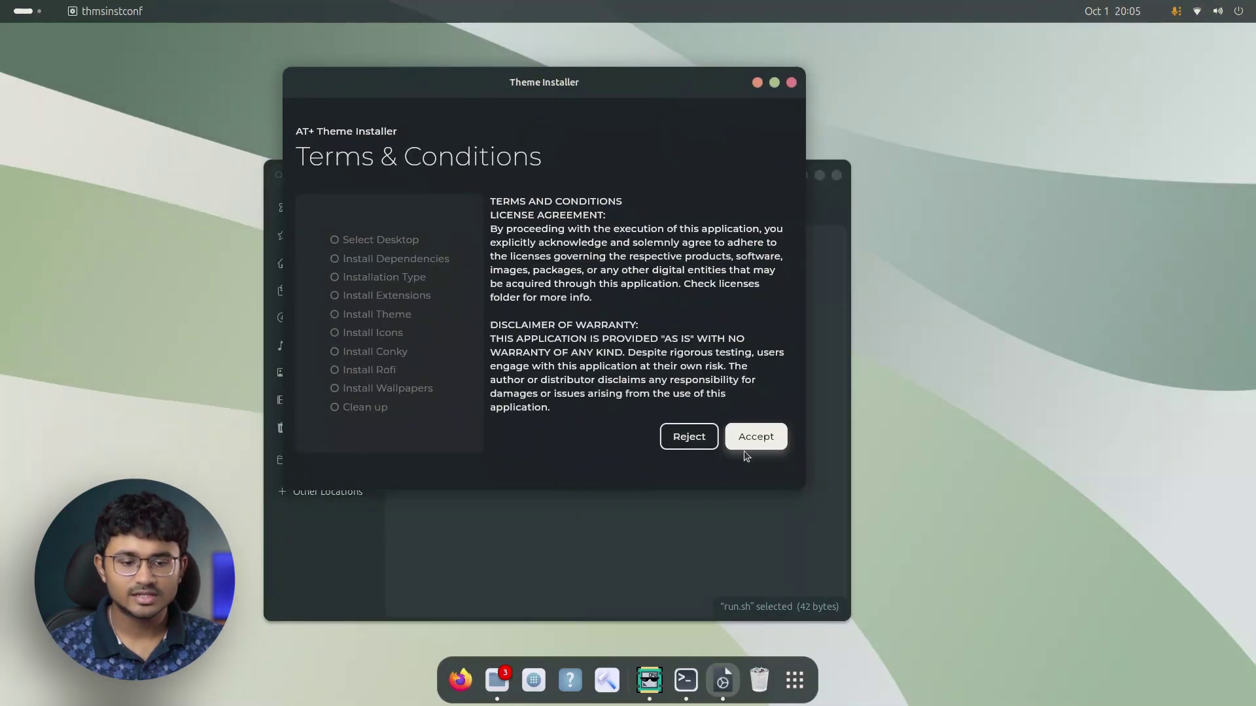
click(750, 438)
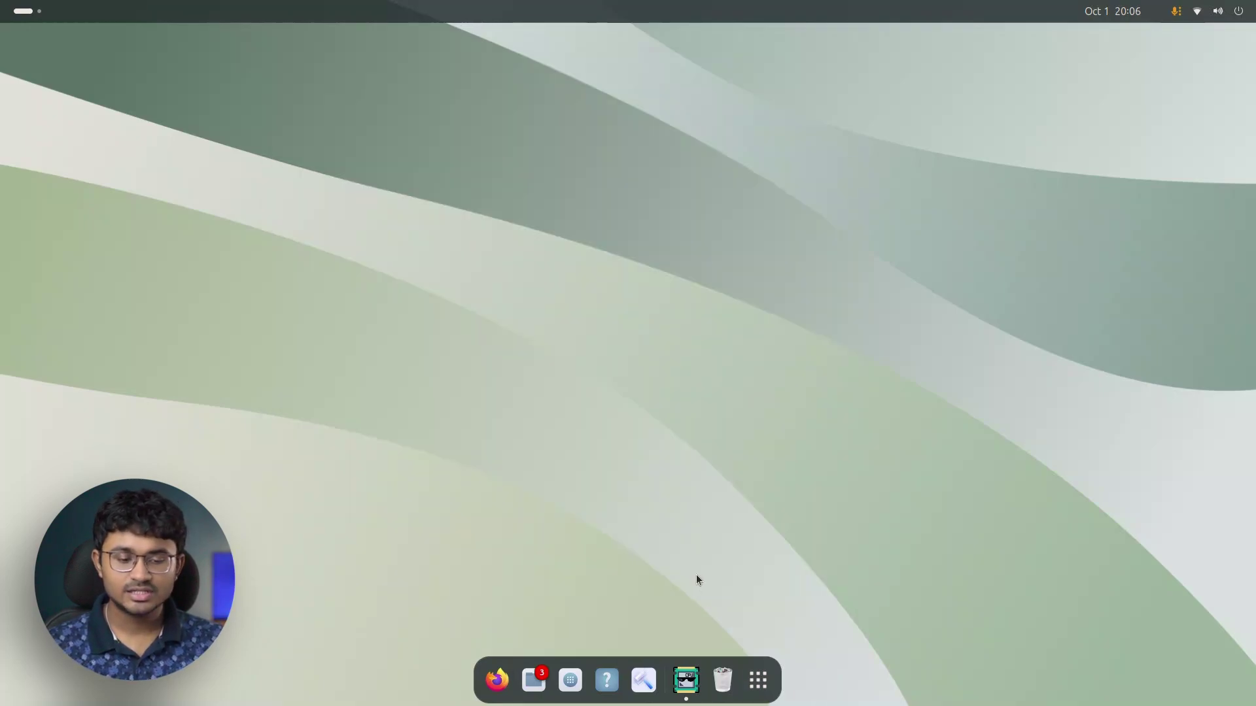
- Launch Evolve Pro, centre its window, and switch from the album to the installed theme packs
click(642, 680)
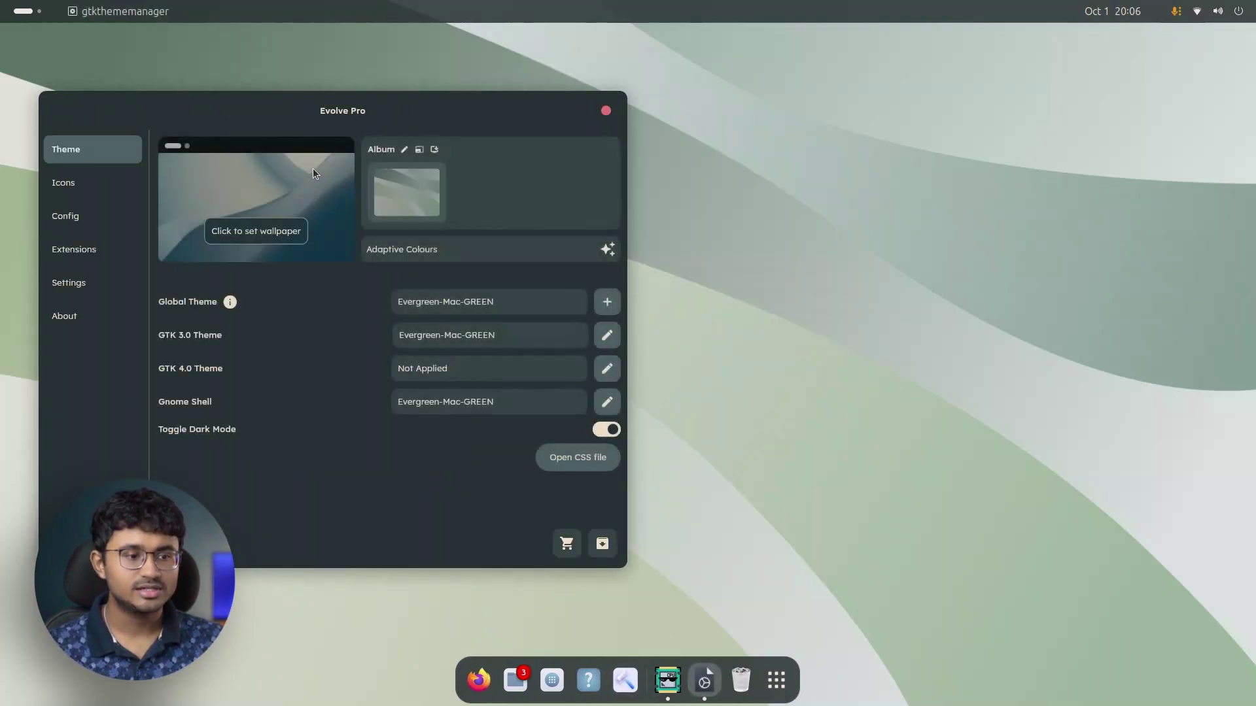
drag(322, 127, 675, 132)
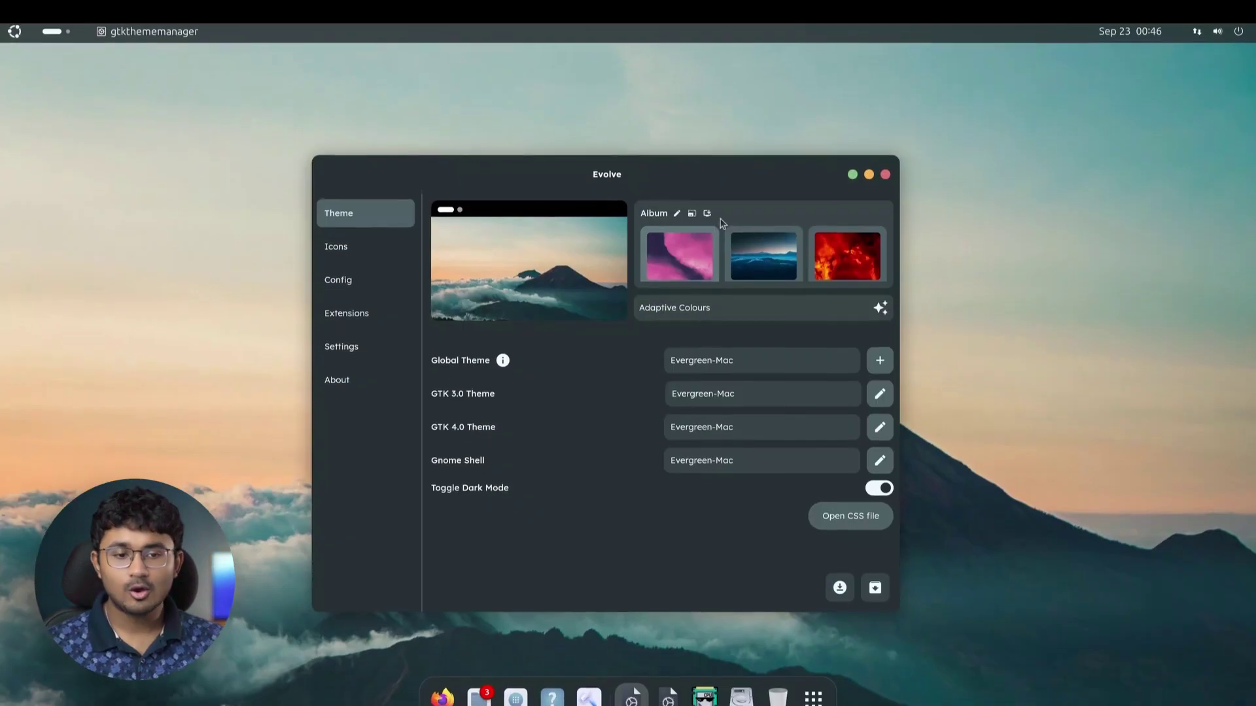
click(707, 213)
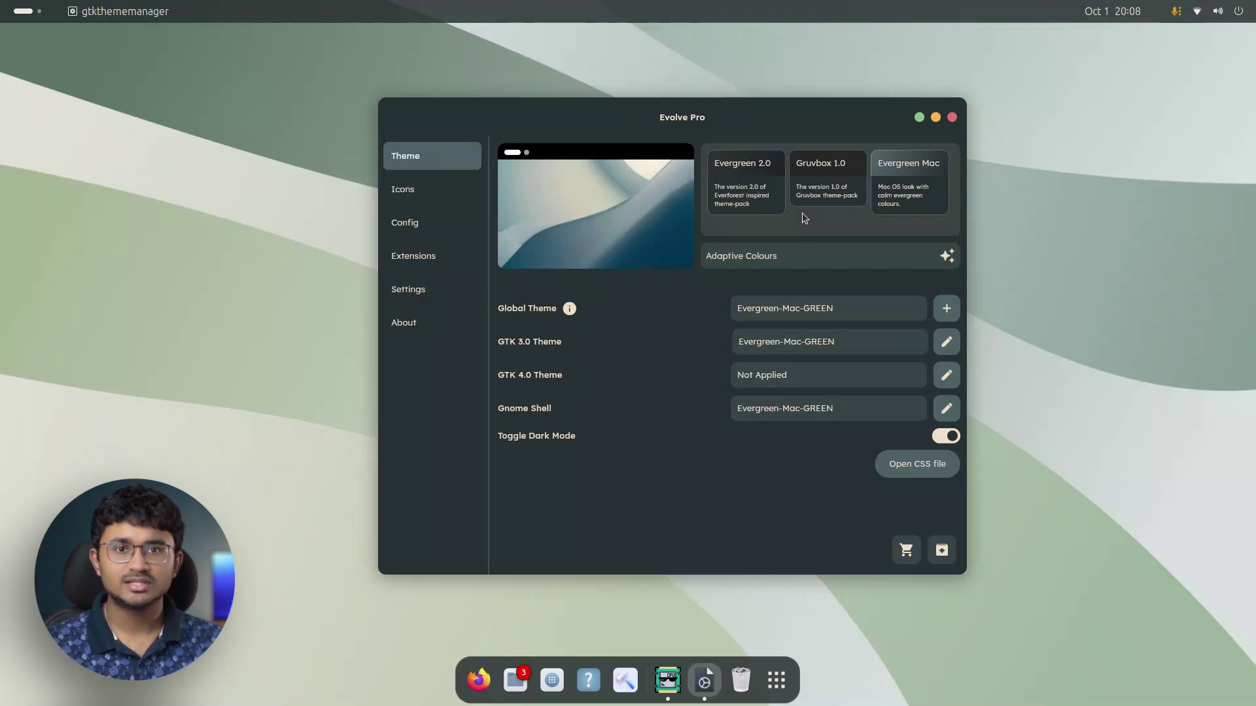
- Apply the Gruvbox theme pack, then re-apply the Evergreen Mac theme pack from its details card
click(911, 185)
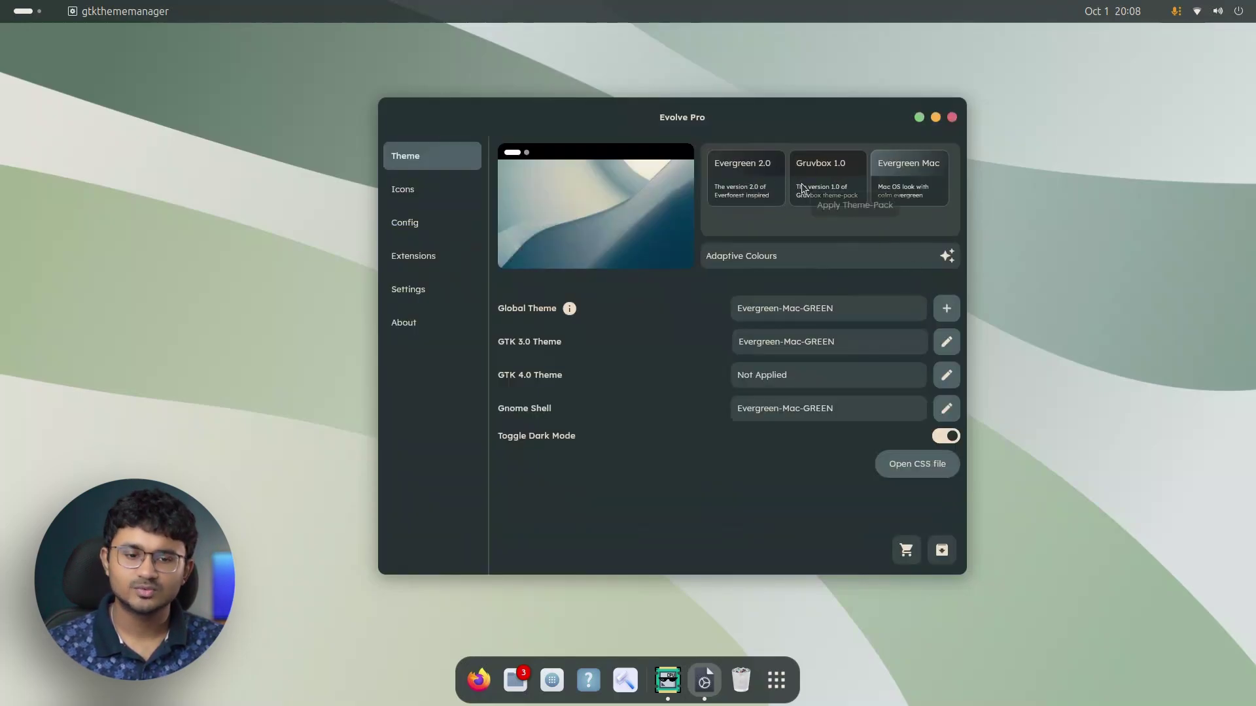
click(839, 209)
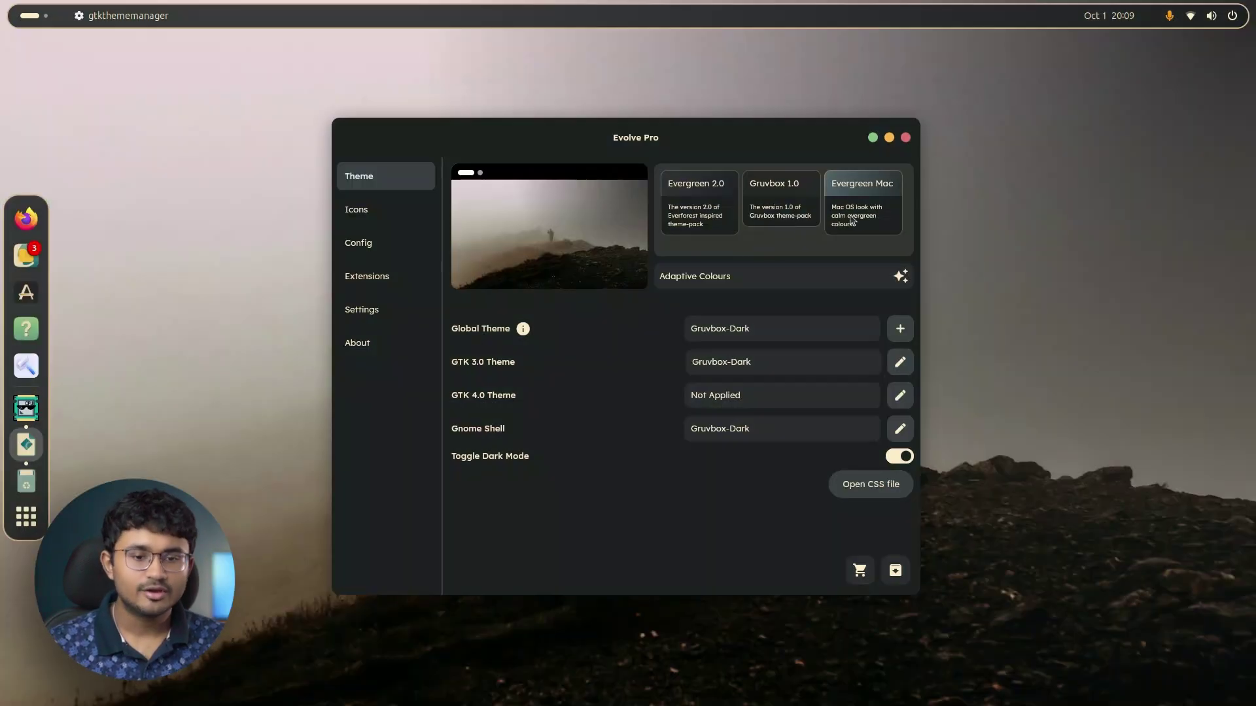
click(873, 219)
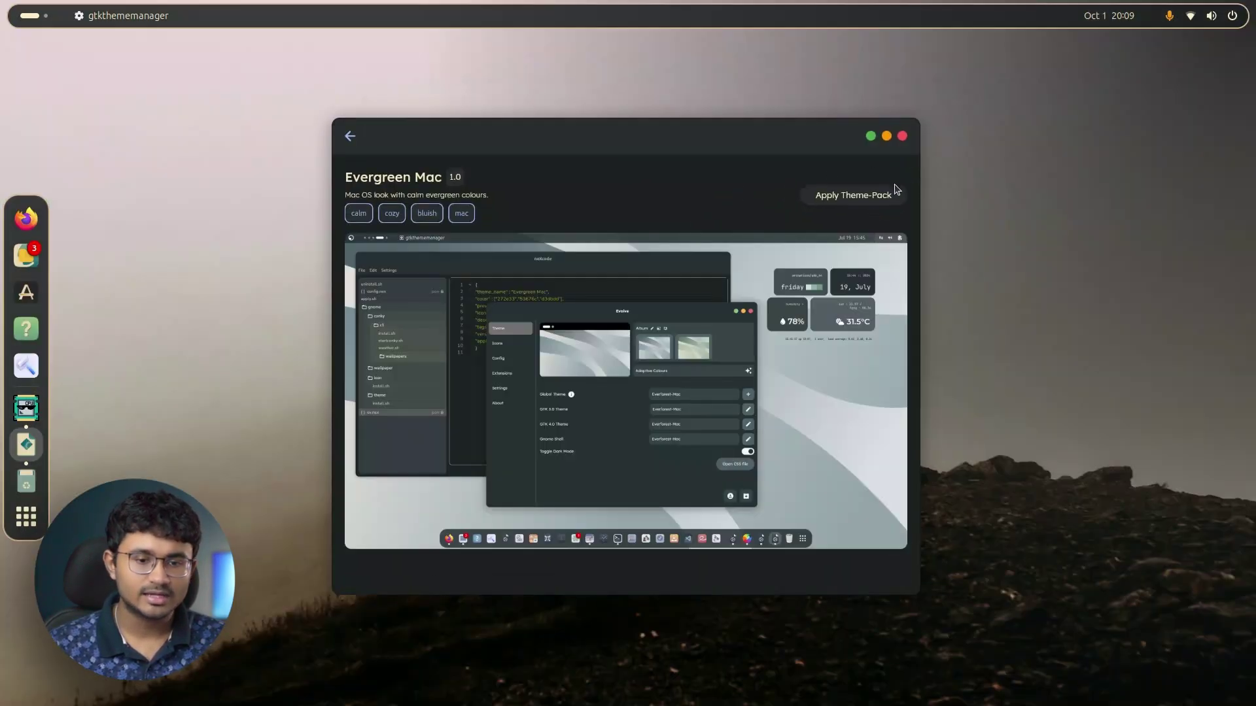
click(846, 196)
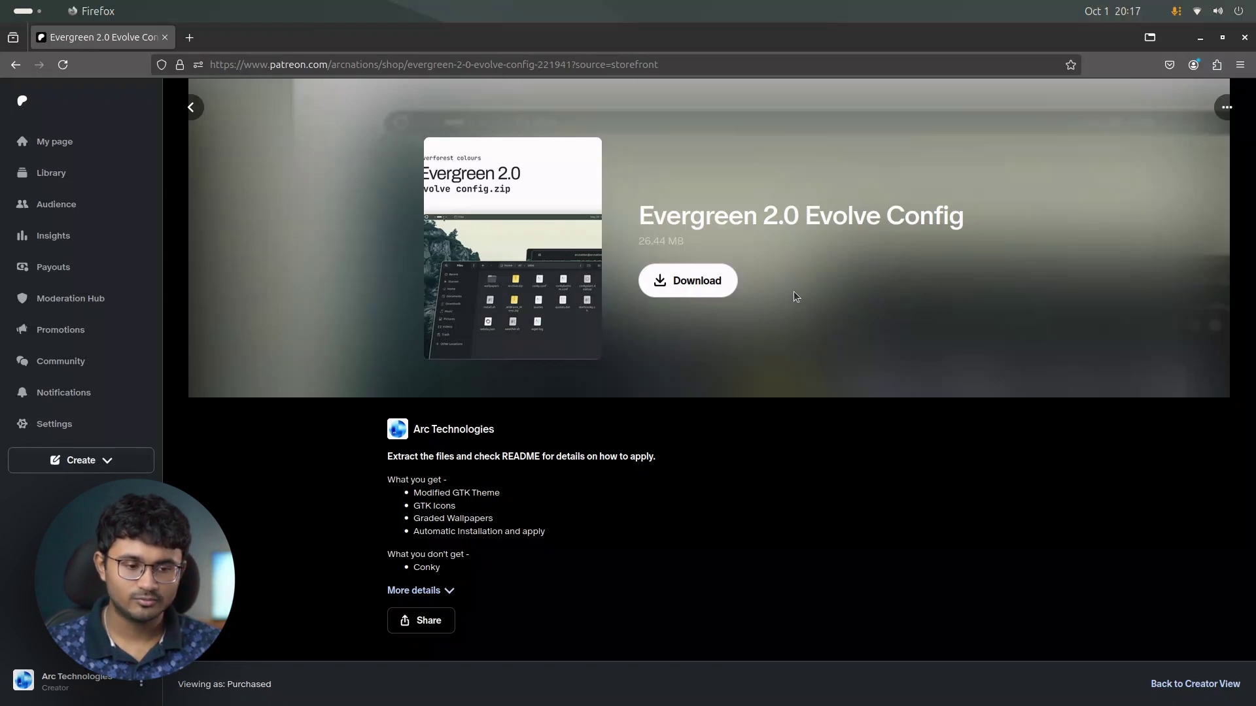
- Download Everforest-AT-GTK.zip from Patreon and show it in the file manager
click(700, 300)
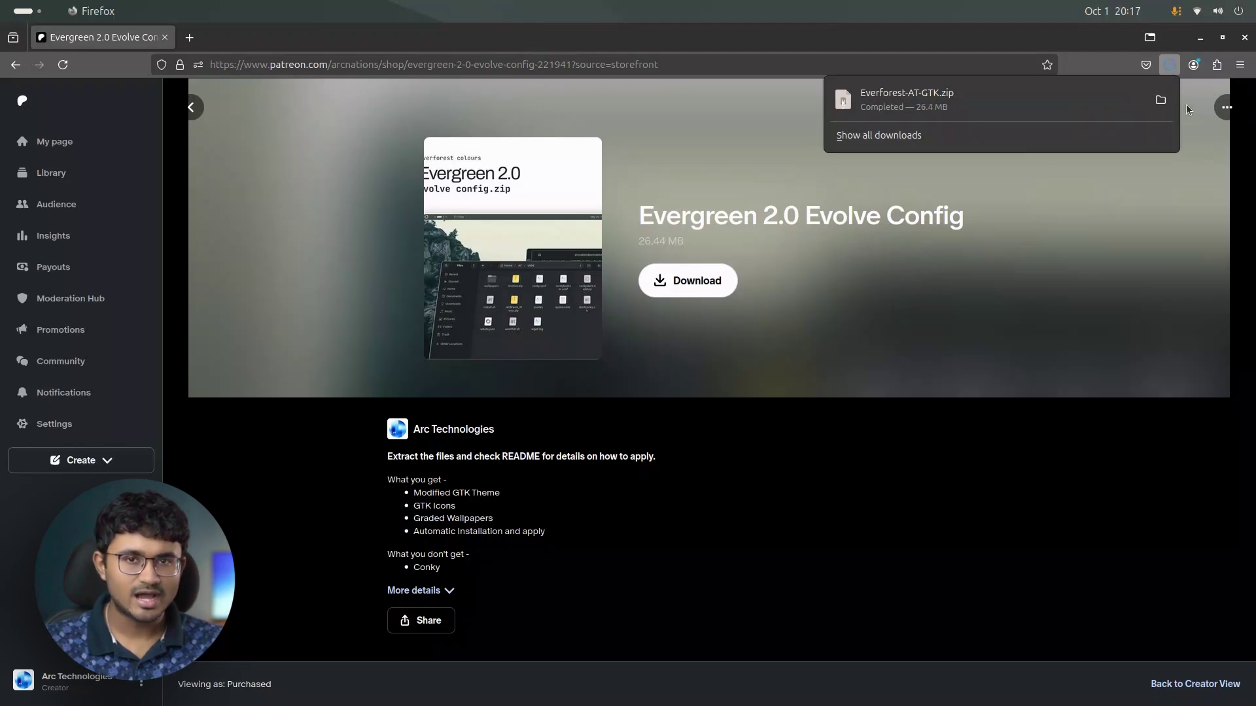
click(1108, 107)
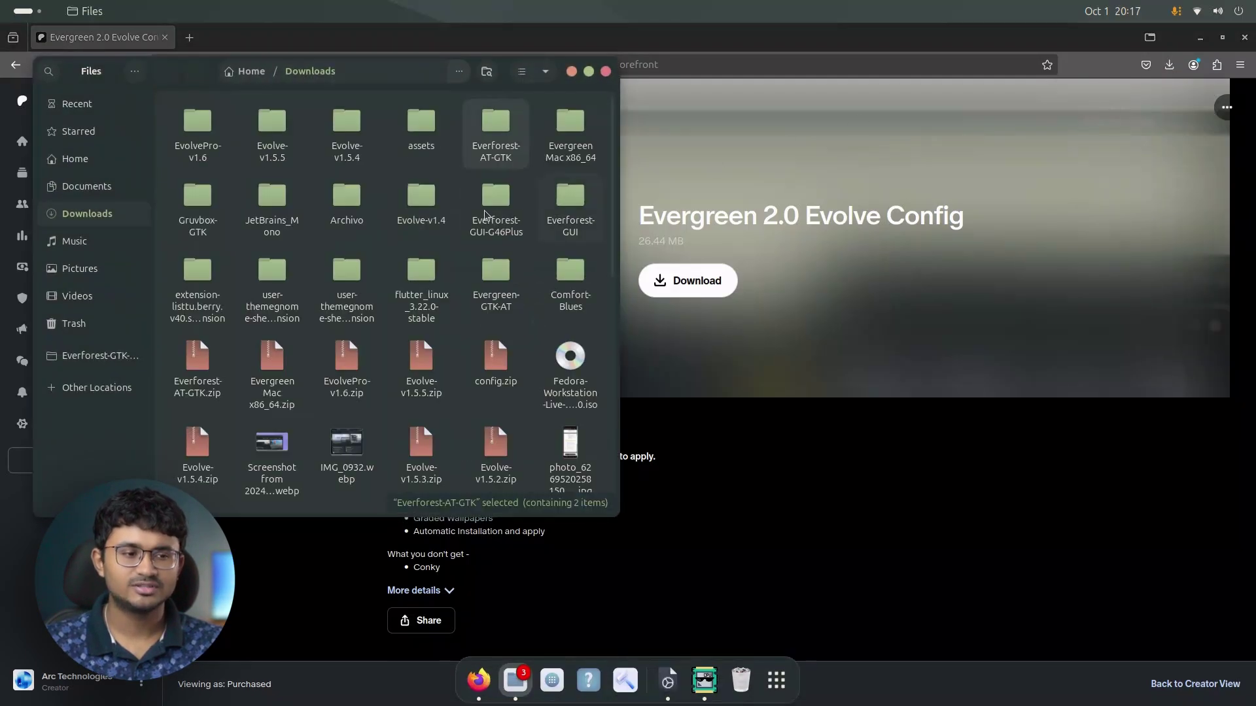
- Open the Everforest-AT-GTK folder and read its README, then close the README and Evolve Pro
double_click(485, 146)
right_click(257, 255)
click(272, 121)
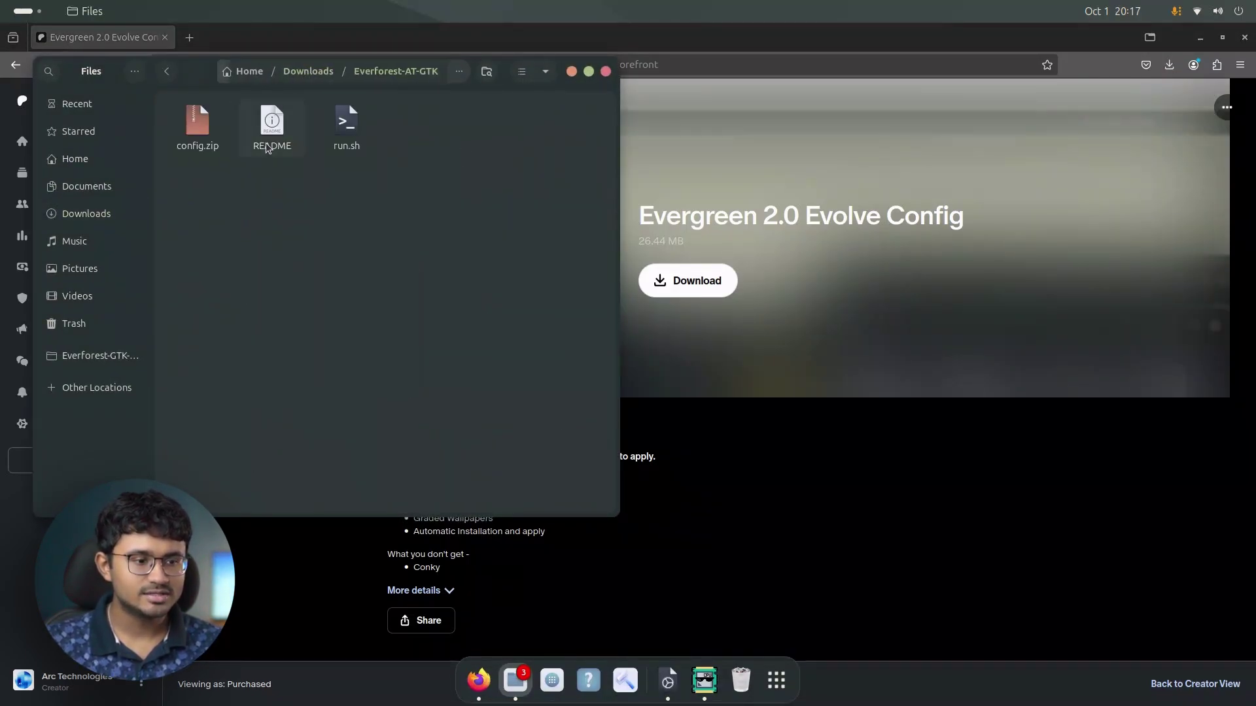
double_click(272, 121)
click(1201, 37)
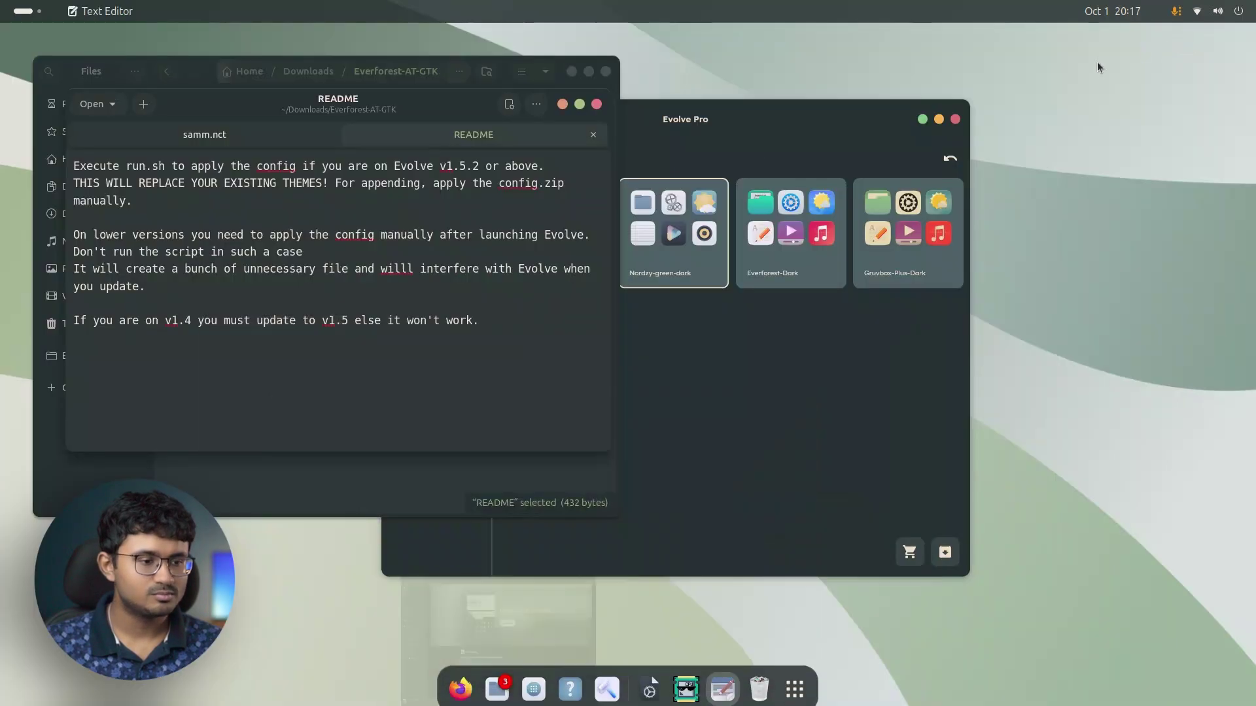
drag(420, 109, 1021, 296)
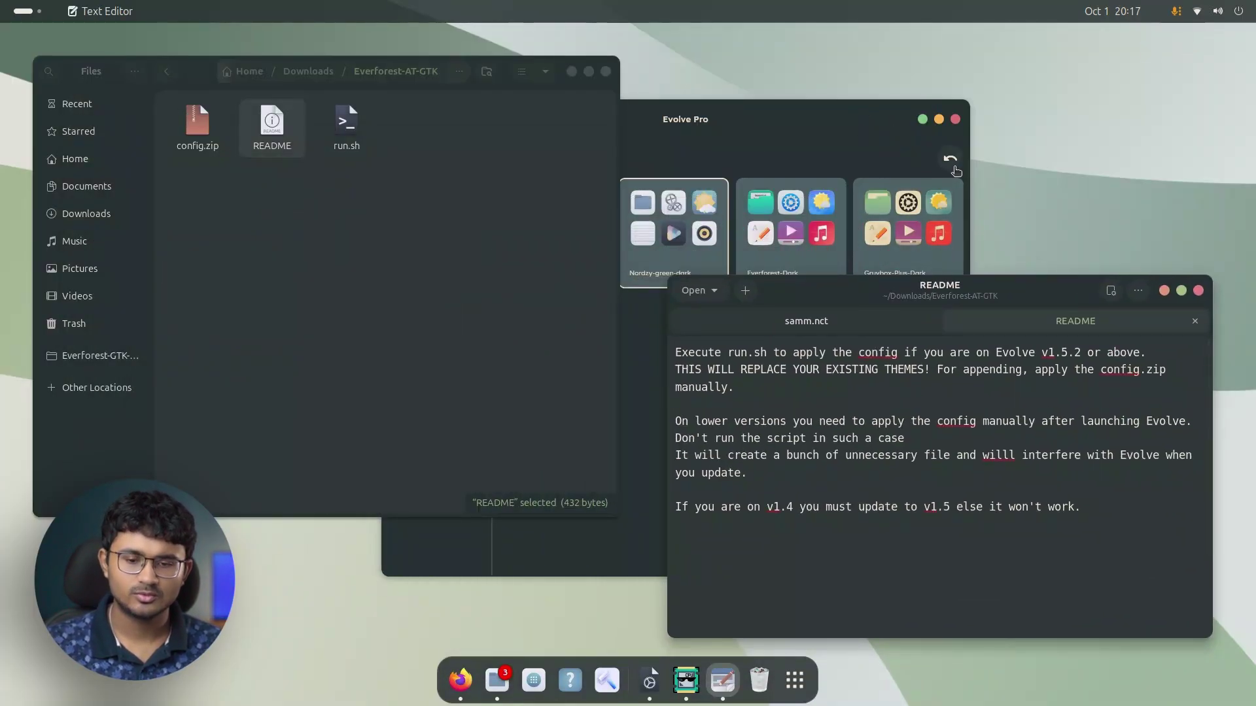
click(956, 119)
drag(517, 73, 729, 150)
right_click(563, 222)
click(1207, 296)
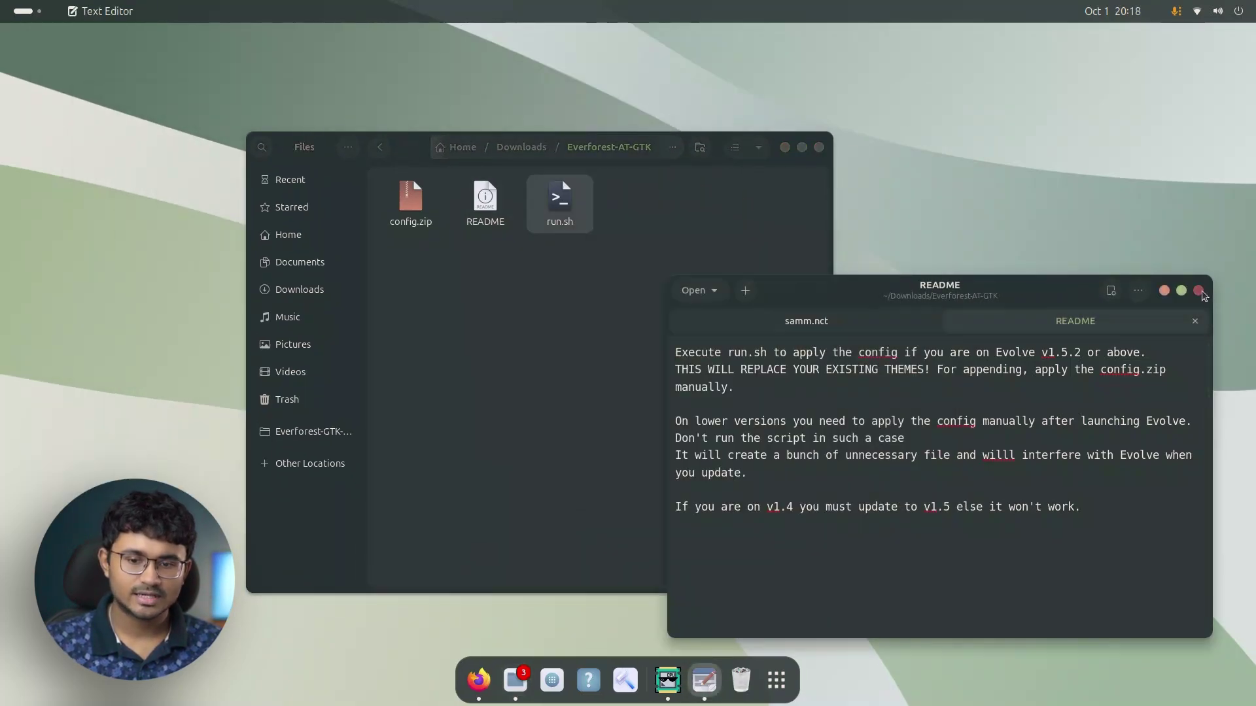
click(1201, 293)
- Run run.sh from Everforest-AT-GTK as a program so Evolve auto-applies the config
right_click(553, 206)
click(582, 262)
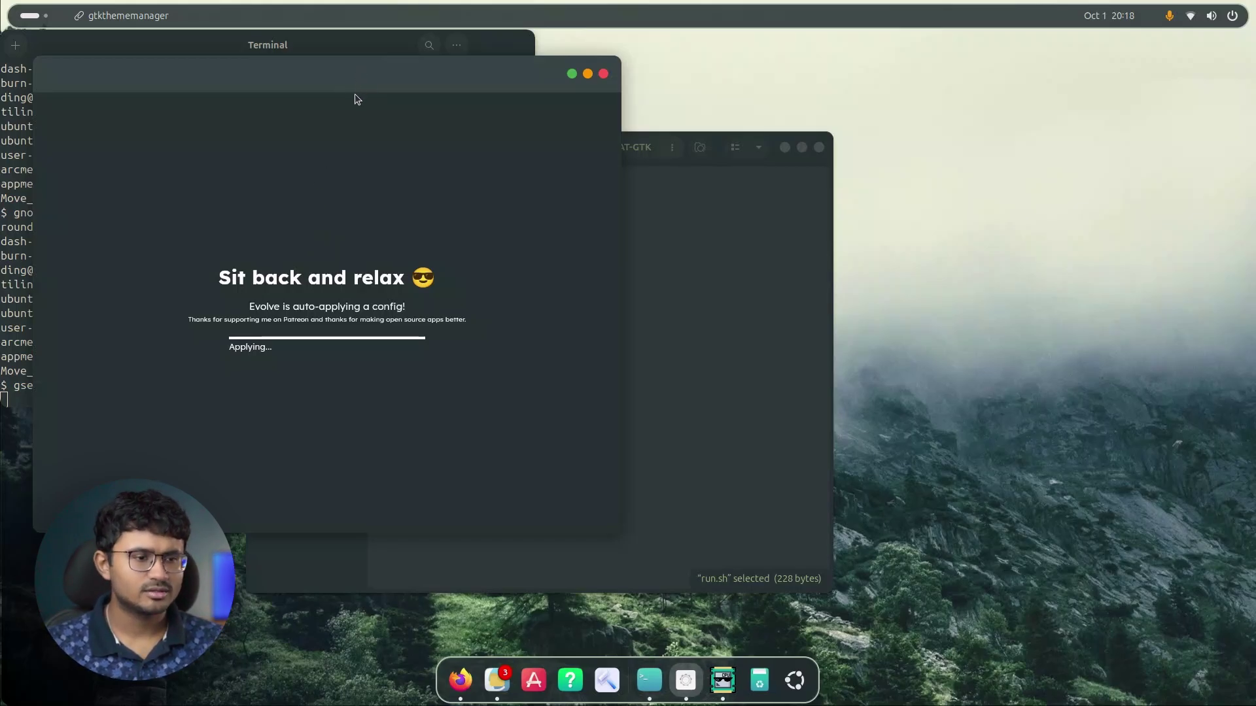
key(alt+Tab)
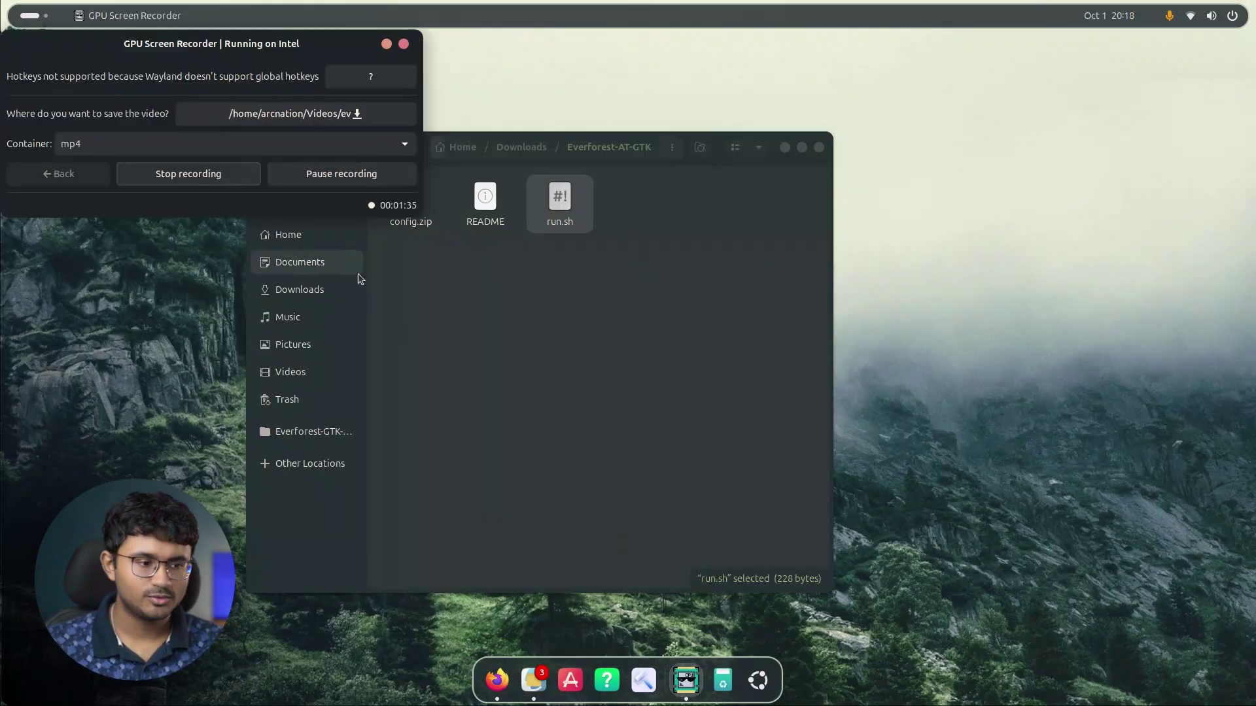
click(657, 329)
click(758, 680)
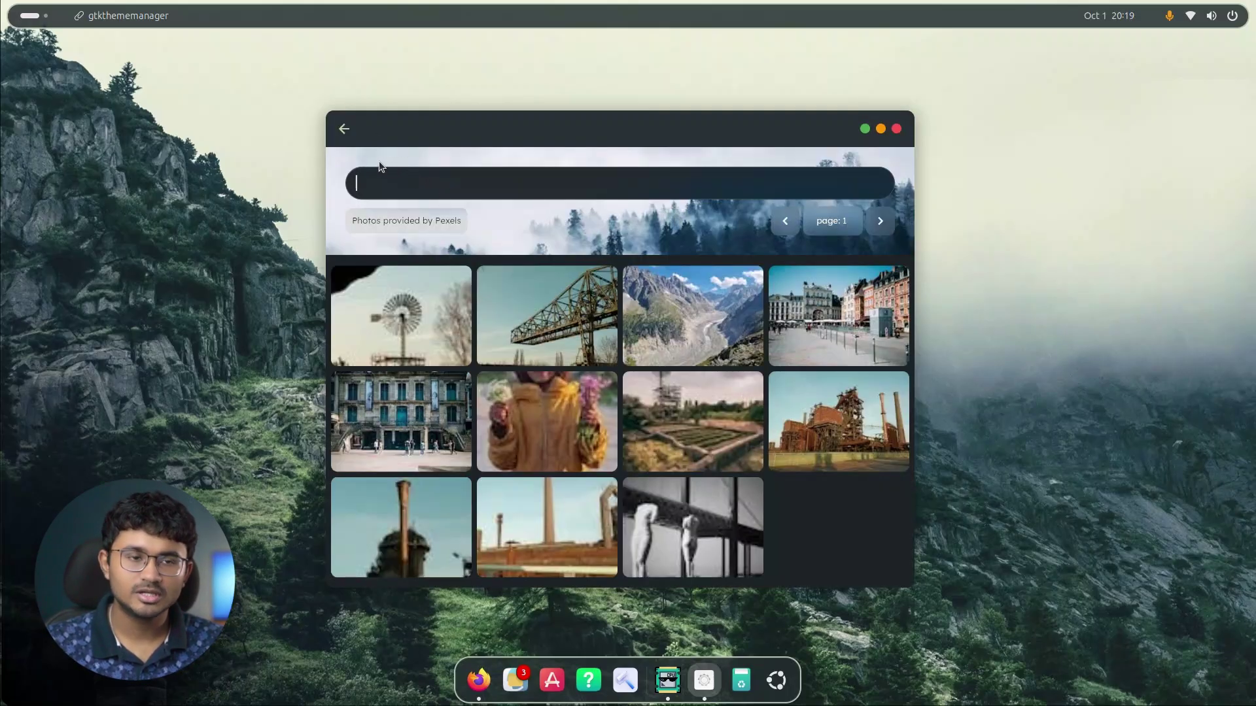
- Inspect the GTK 3.0 theme's colour palette and filter options, then leave the colour editor
click(440, 185)
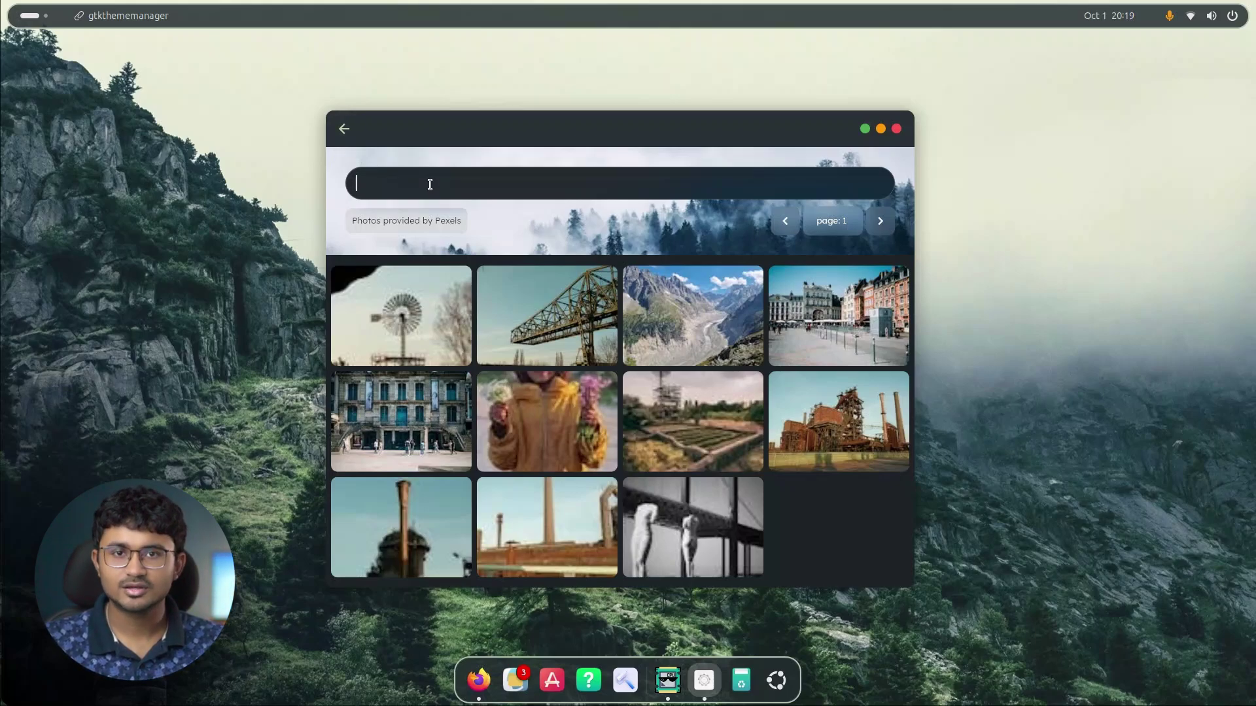
click(359, 133)
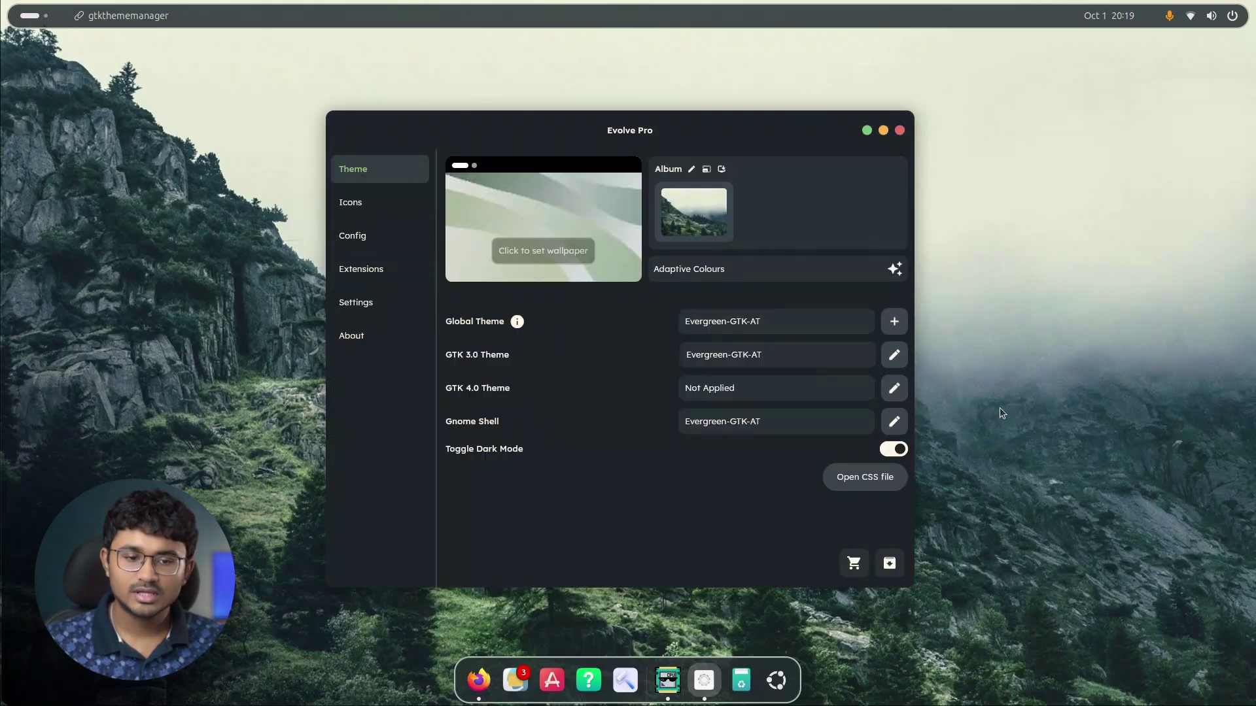
click(894, 355)
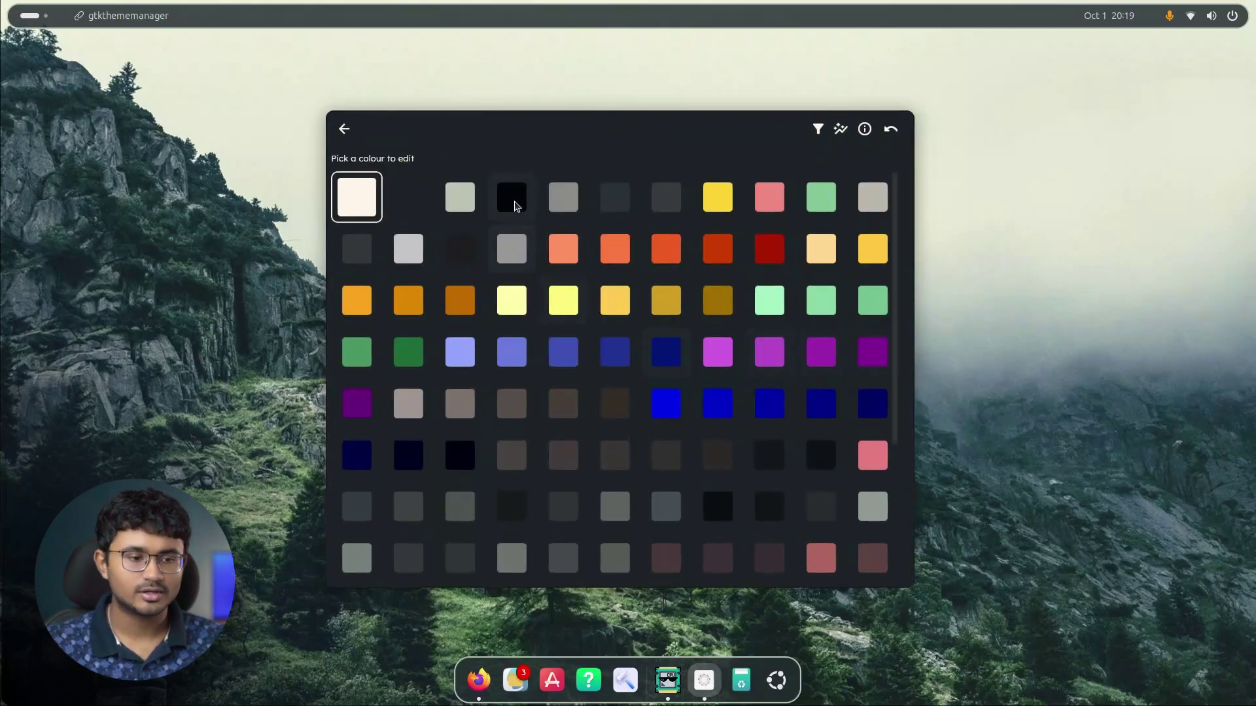
click(817, 129)
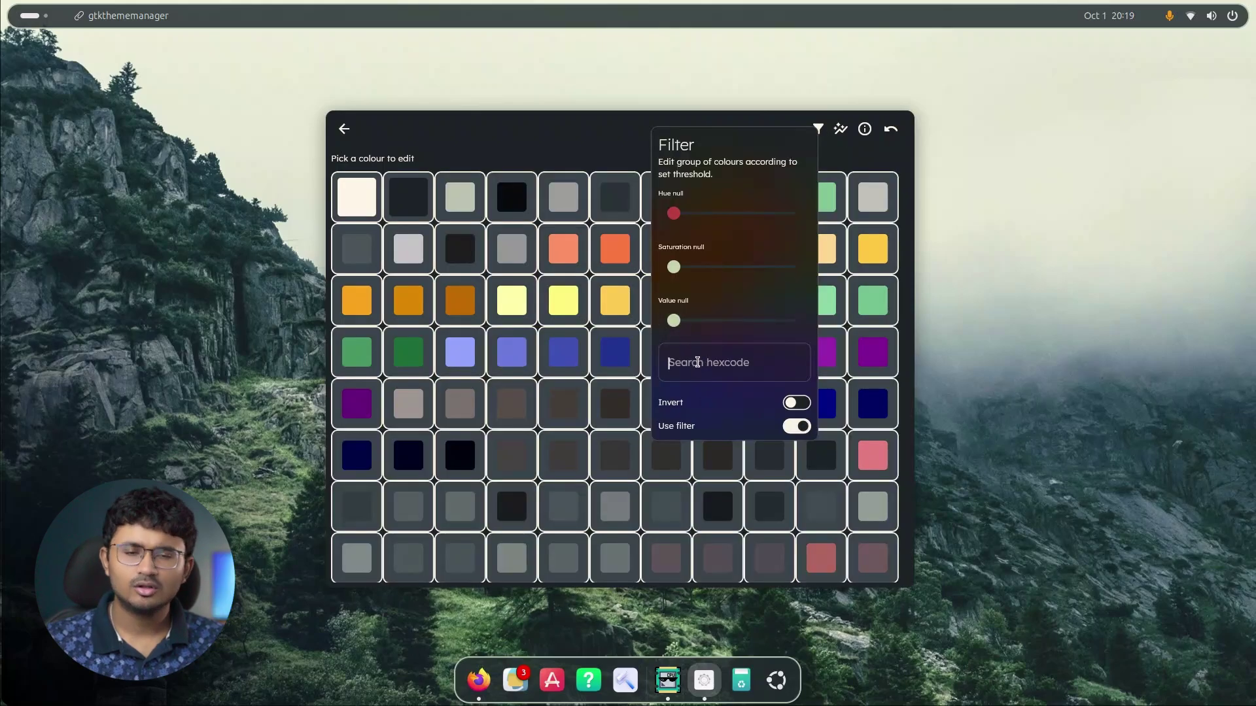
click(574, 162)
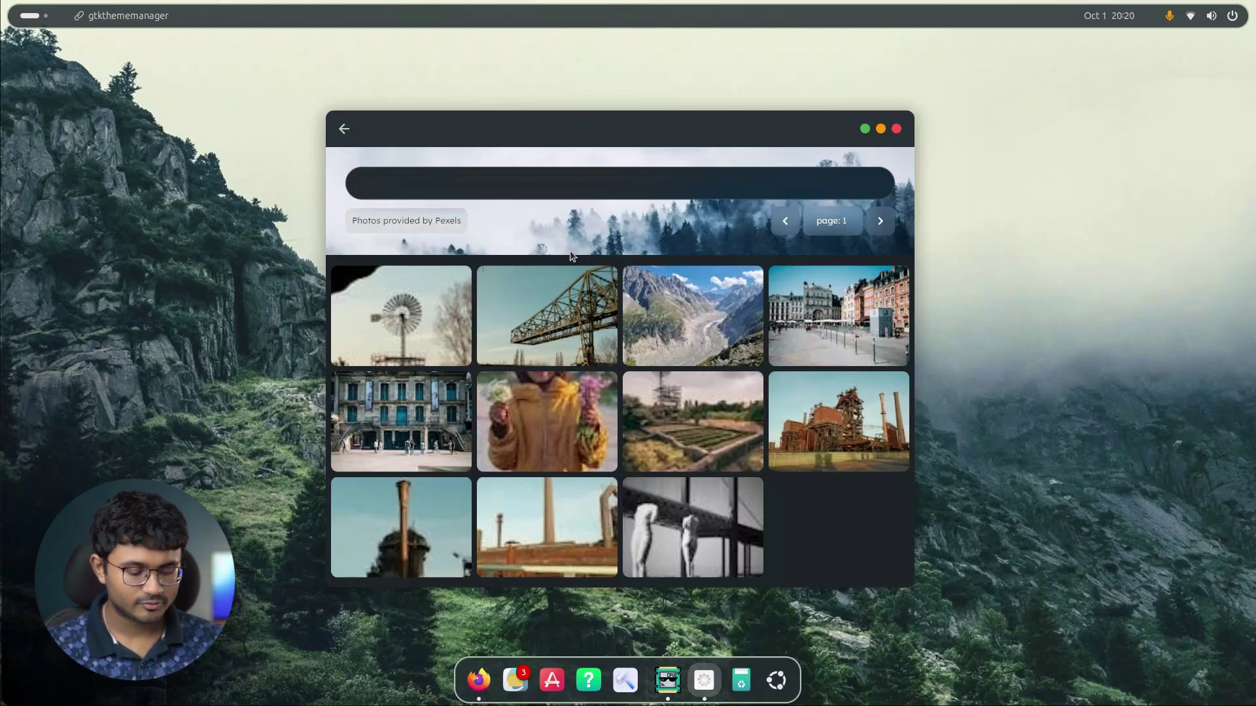
- Search Pexels for 'blue' and apply one of the blue photos as the desktop wallpaper
text(blue)
key(Return)
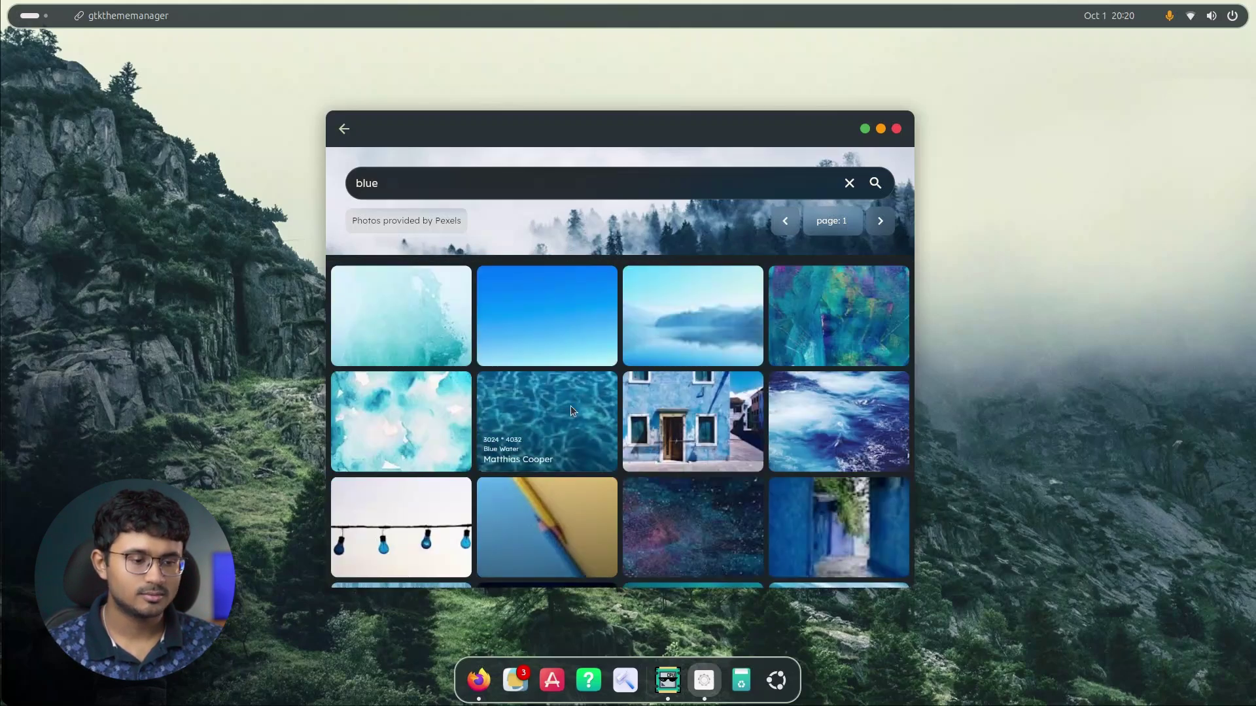
scroll(719, 426, down, 2)
scroll(759, 438, up, 2)
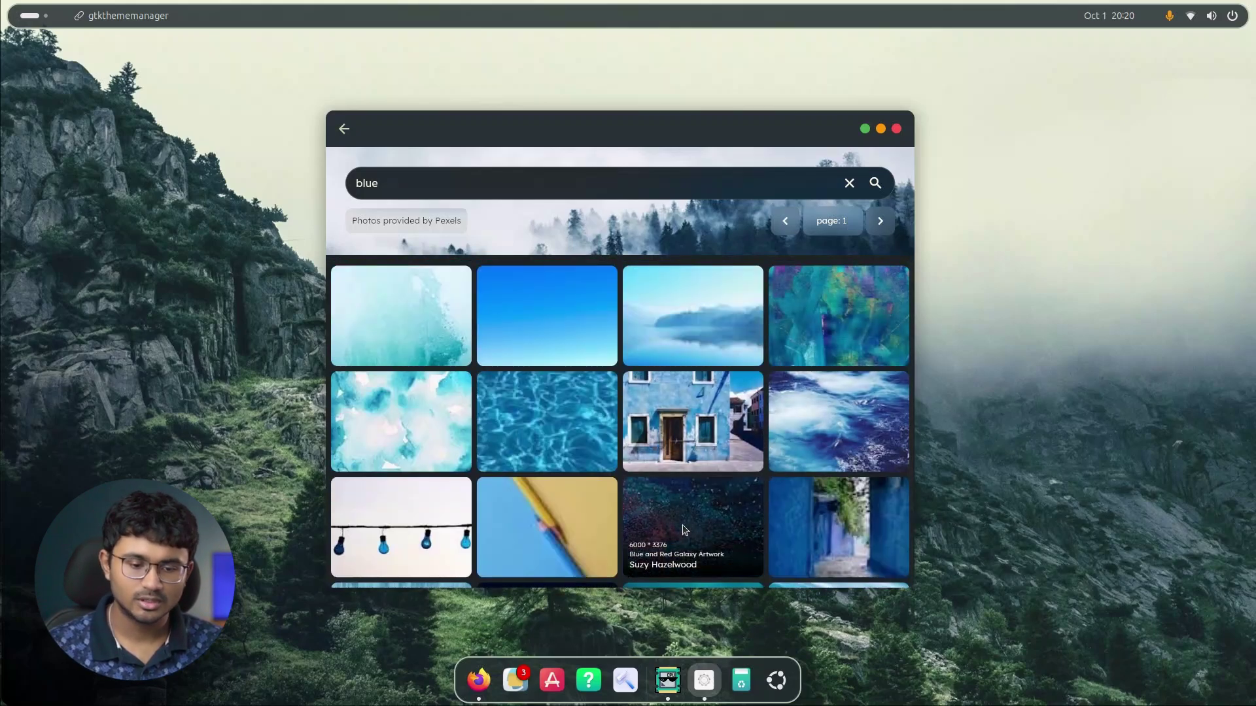
click(393, 416)
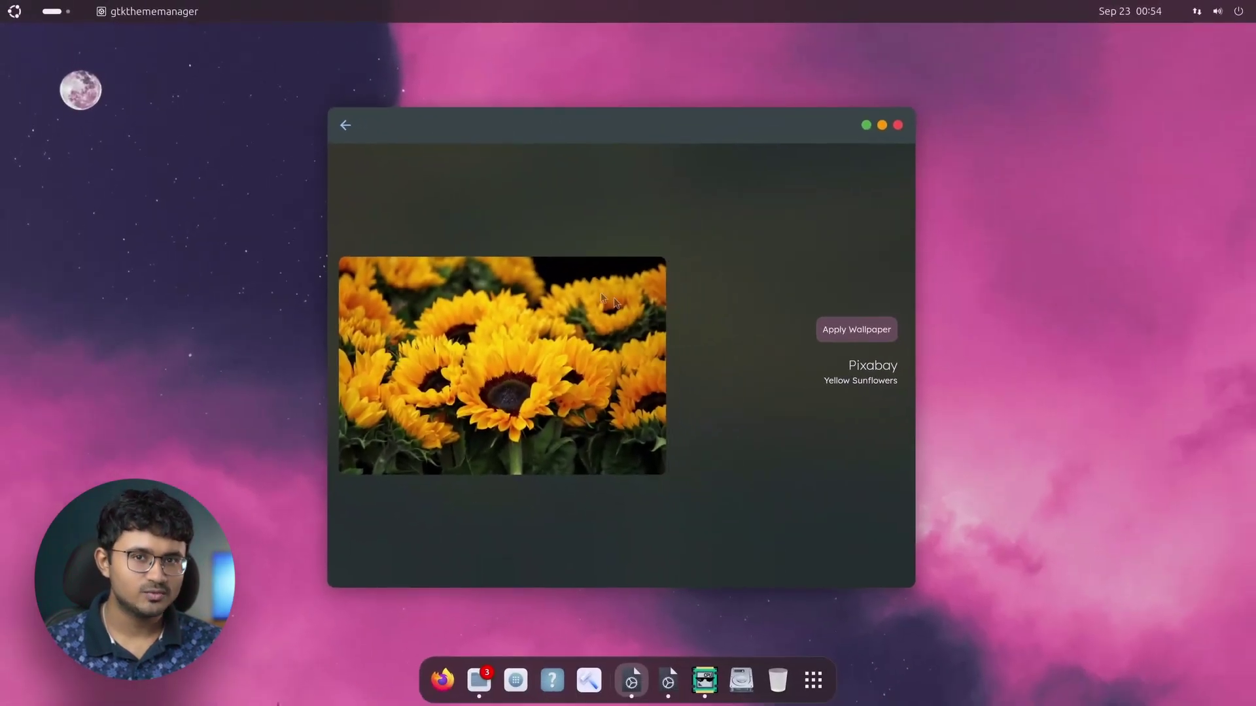
click(821, 337)
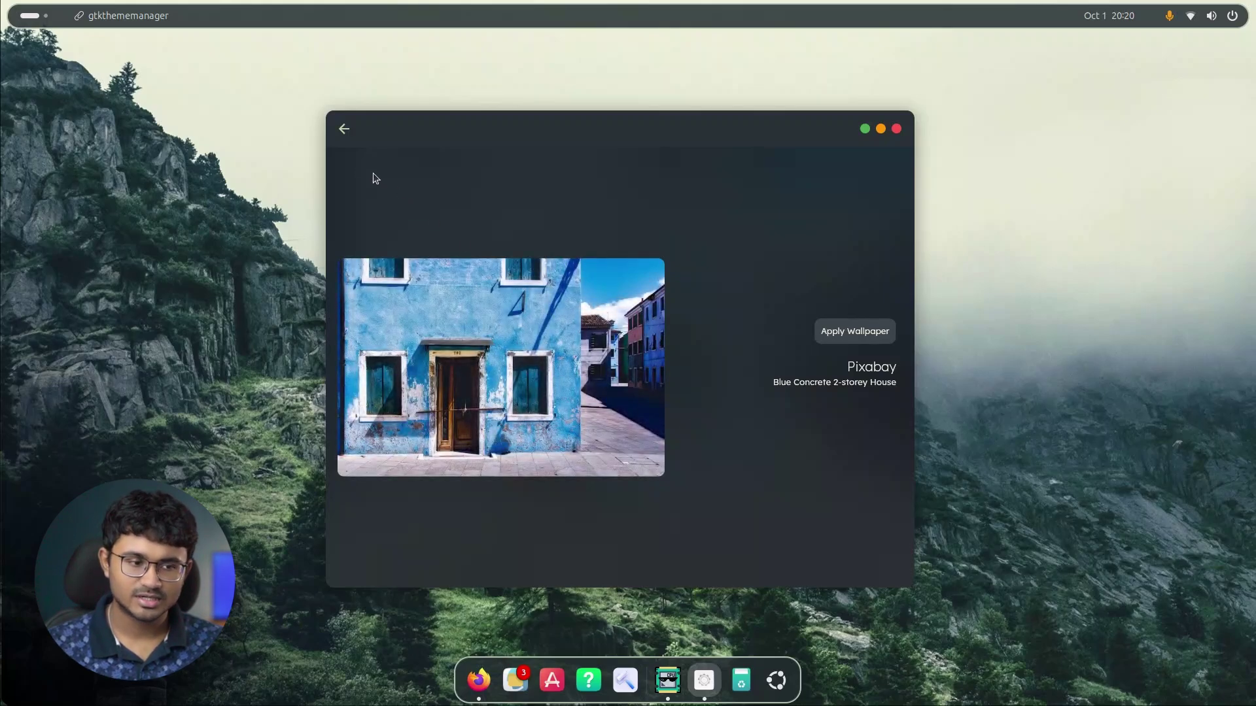
click(344, 128)
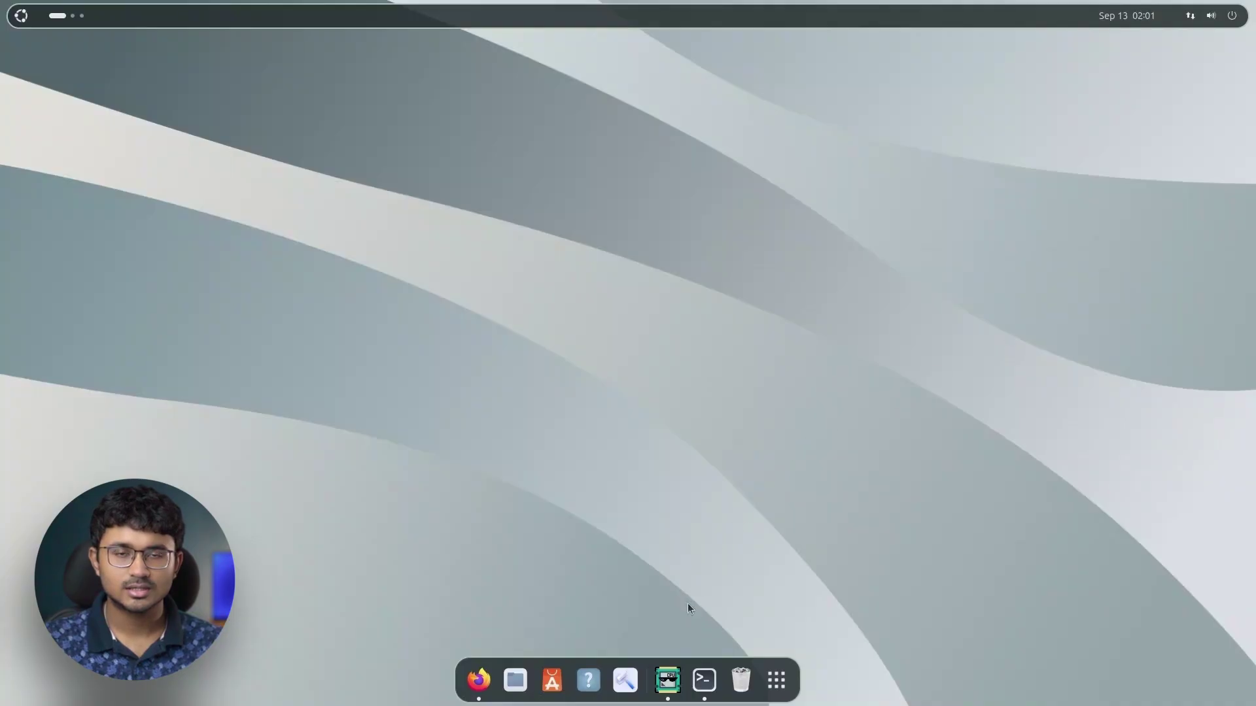
- Relaunch Evolve Pro past the 1.5.5 update notice and open its Settings page
click(624, 680)
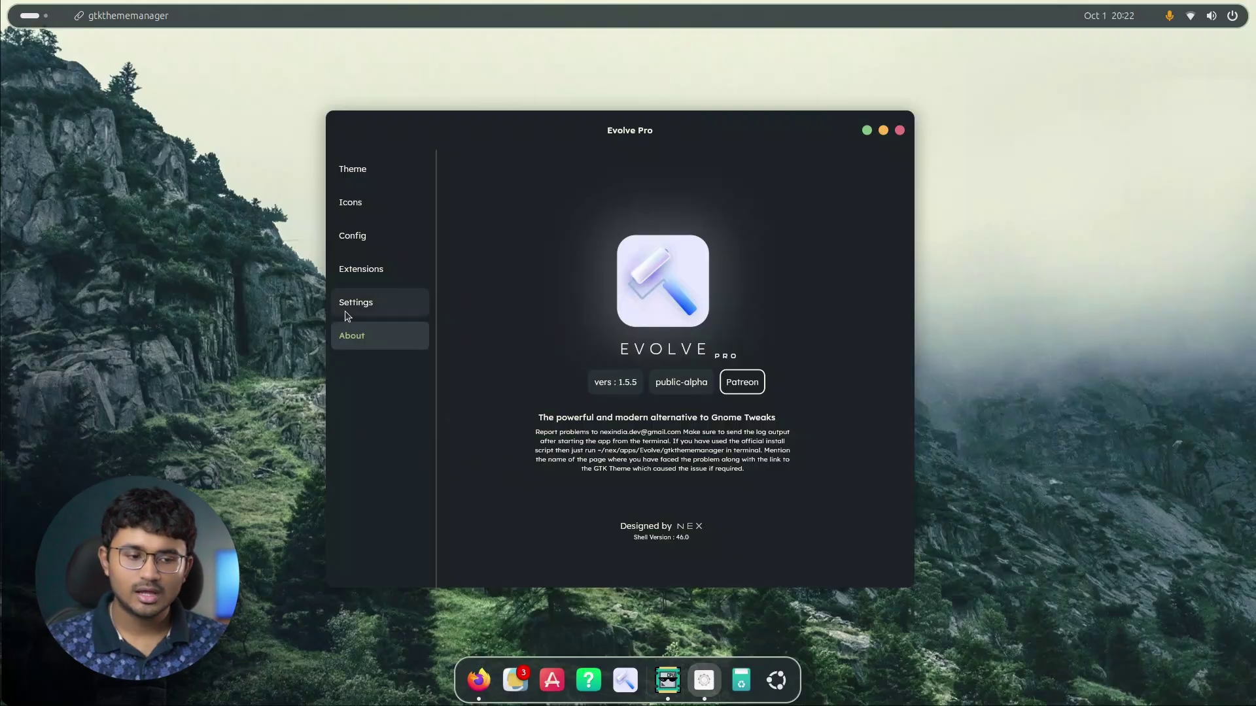
click(350, 302)
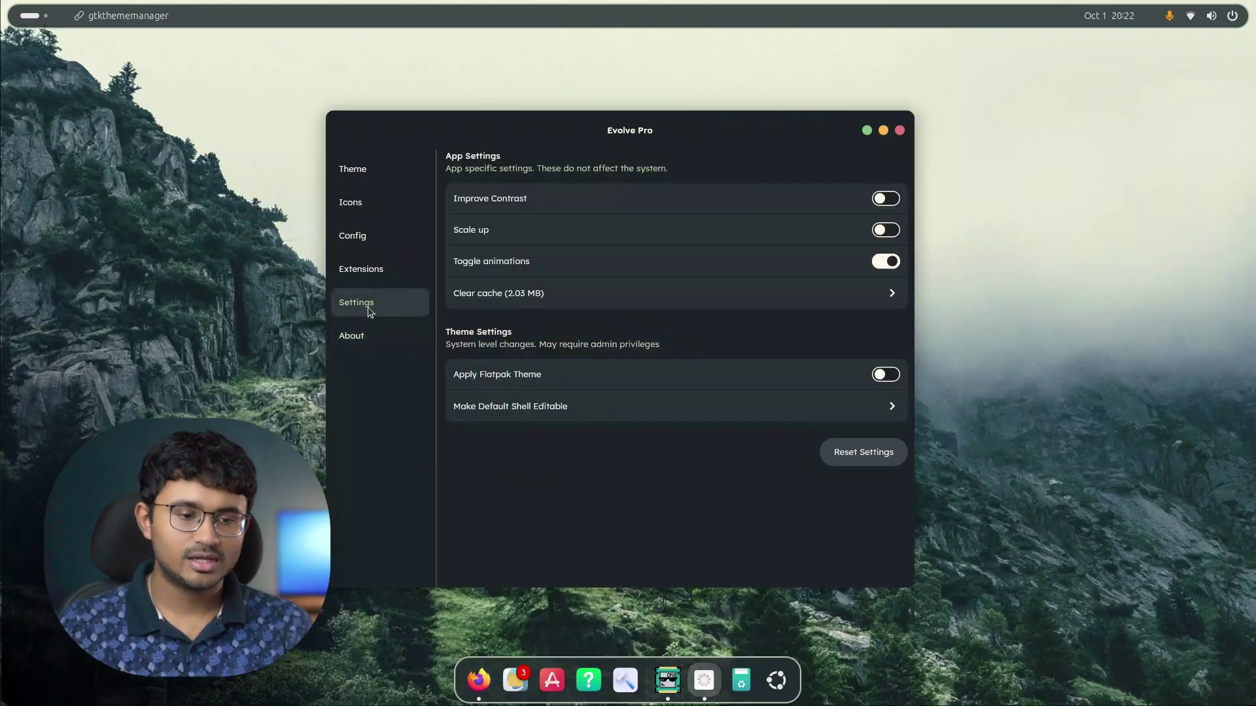